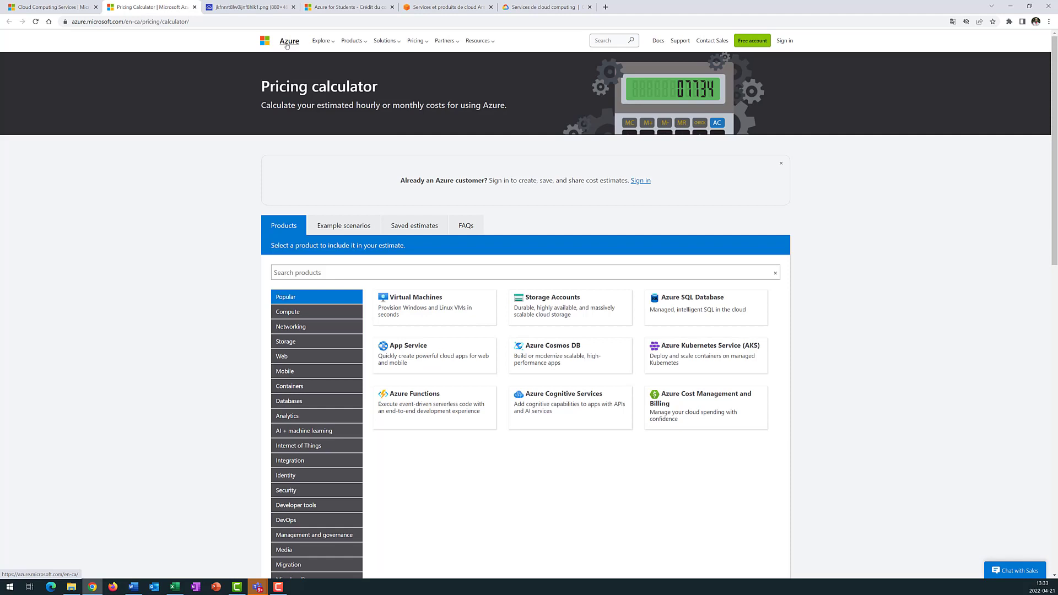
Switch to the Azure for Students page and highlight the $100 credit and no-credit-card offers
click(331, 7)
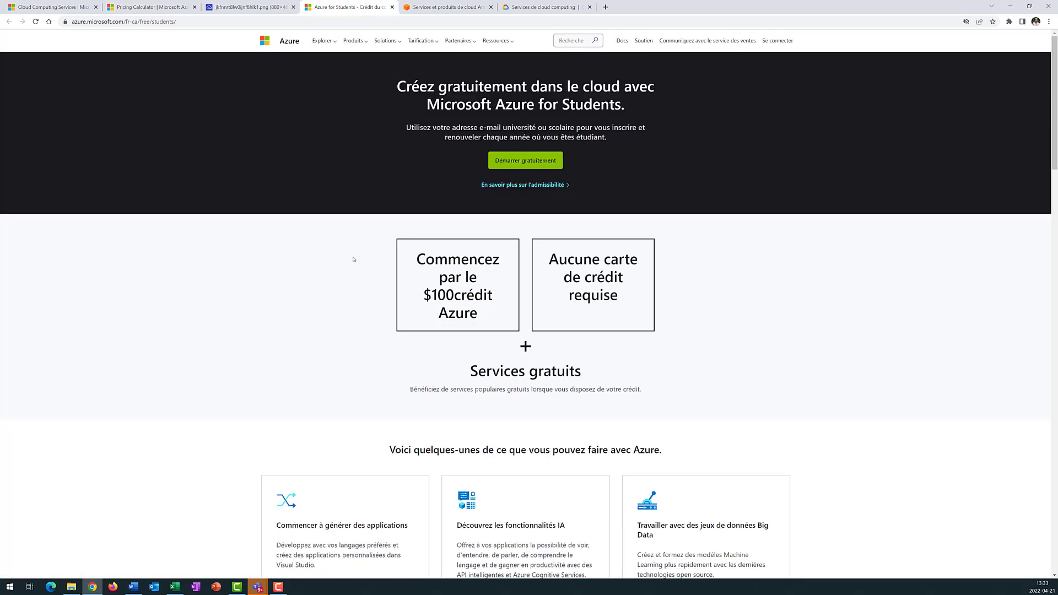
drag(407, 259, 479, 317)
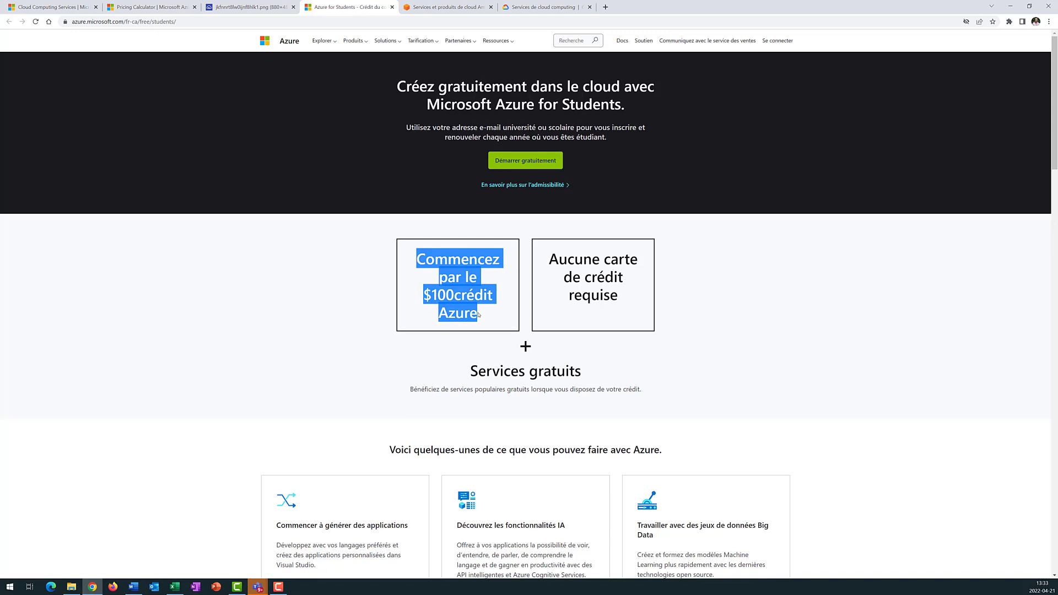
right_click(478, 315)
key(Escape)
drag(540, 258, 637, 310)
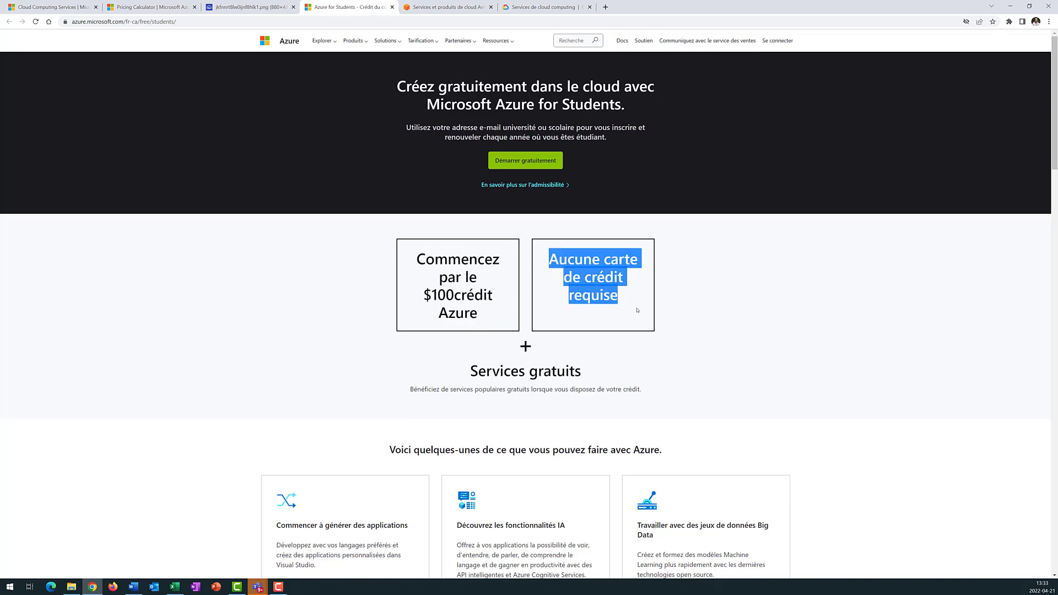
click(651, 367)
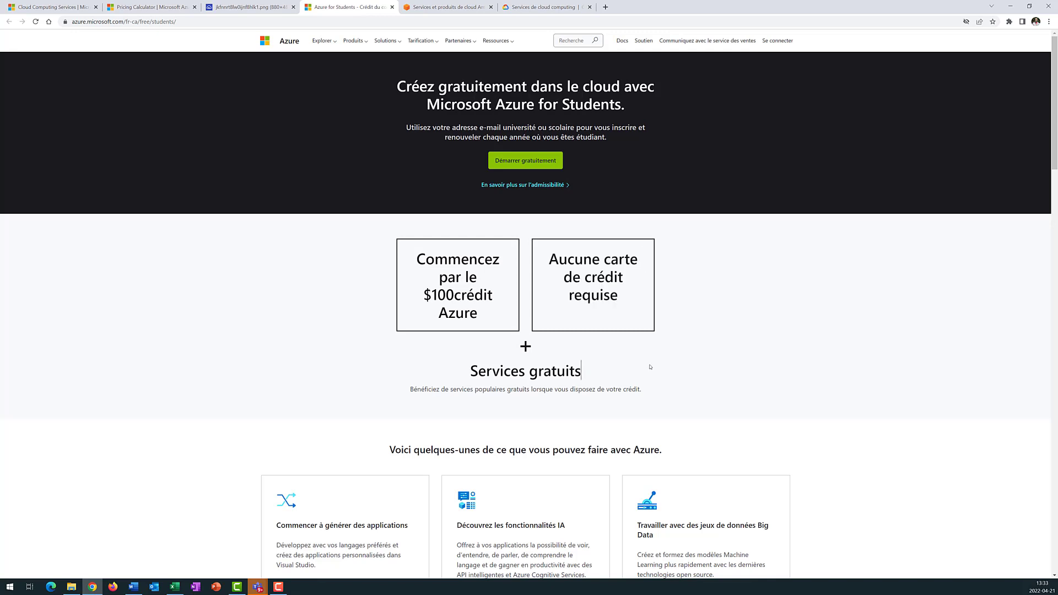
Highlight Services gratuits and scroll down to the free services cards, including 750 B1s VM hours
scroll(650, 389, down, 1)
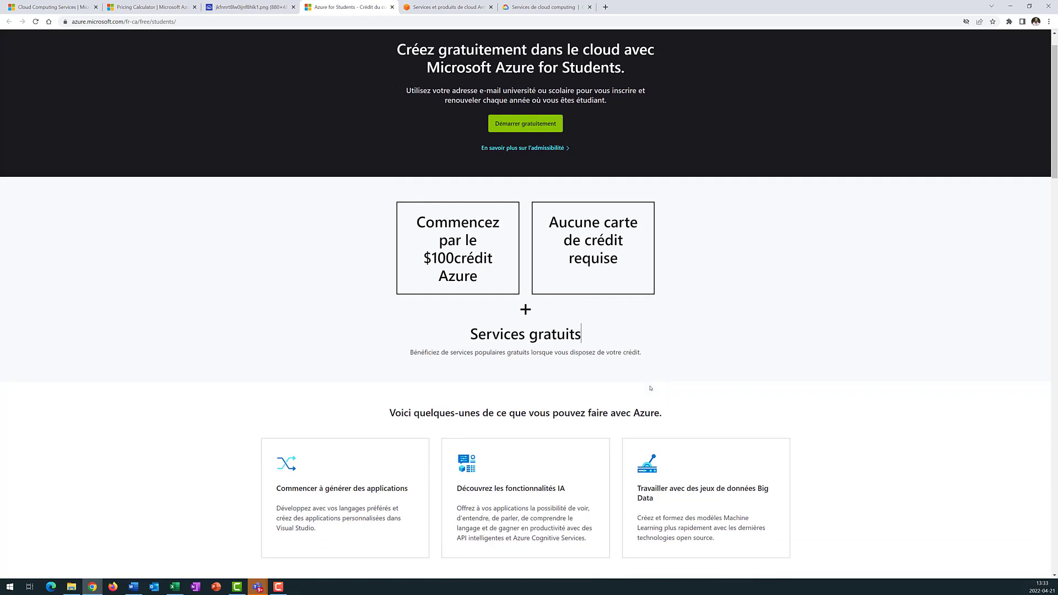
click(462, 338)
drag(463, 337, 636, 355)
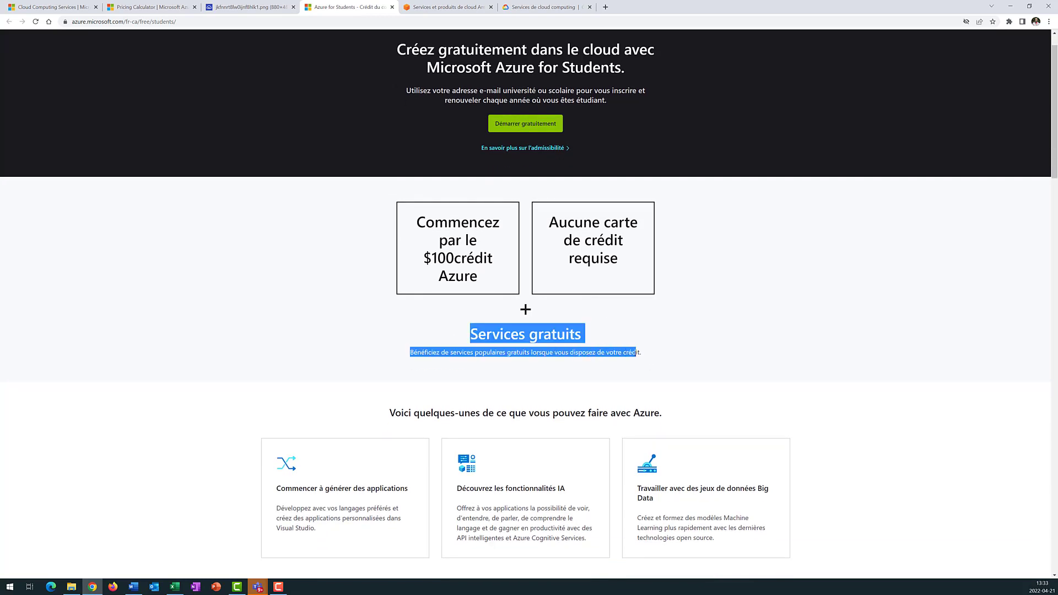
click(634, 355)
scroll(635, 354, down, 3)
scroll(634, 354, down, 5)
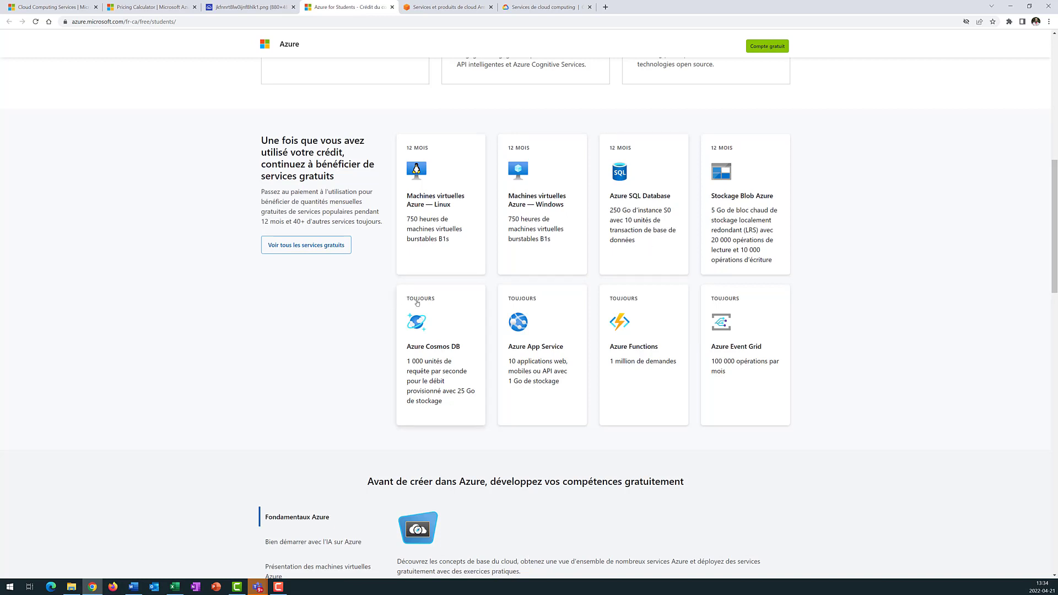
scroll(382, 338, down, 2)
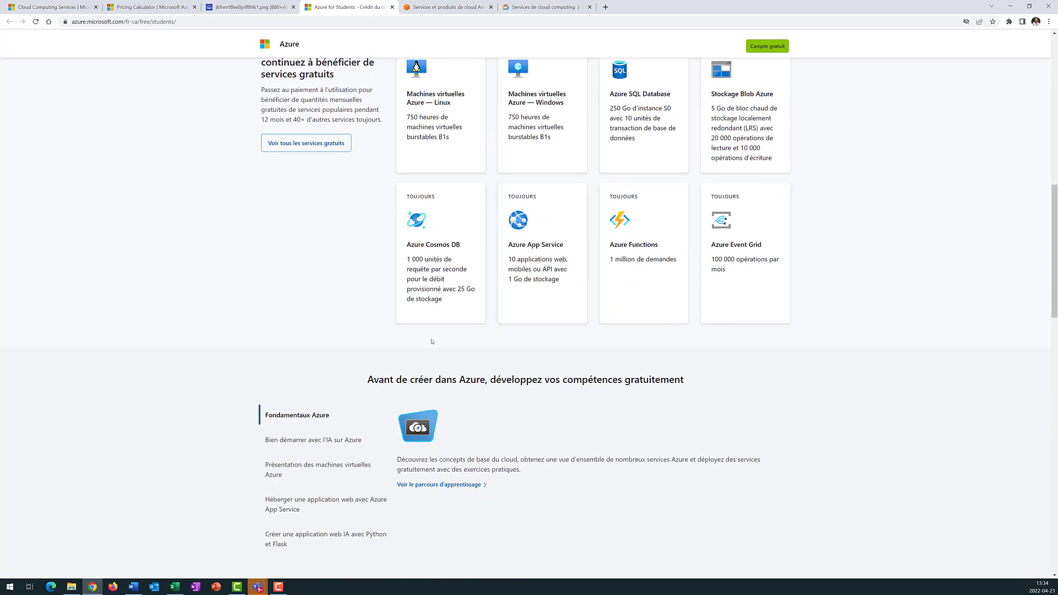
Expand 'Voir tous les services gratuits' and highlight the App Service name, description and allowance
click(311, 146)
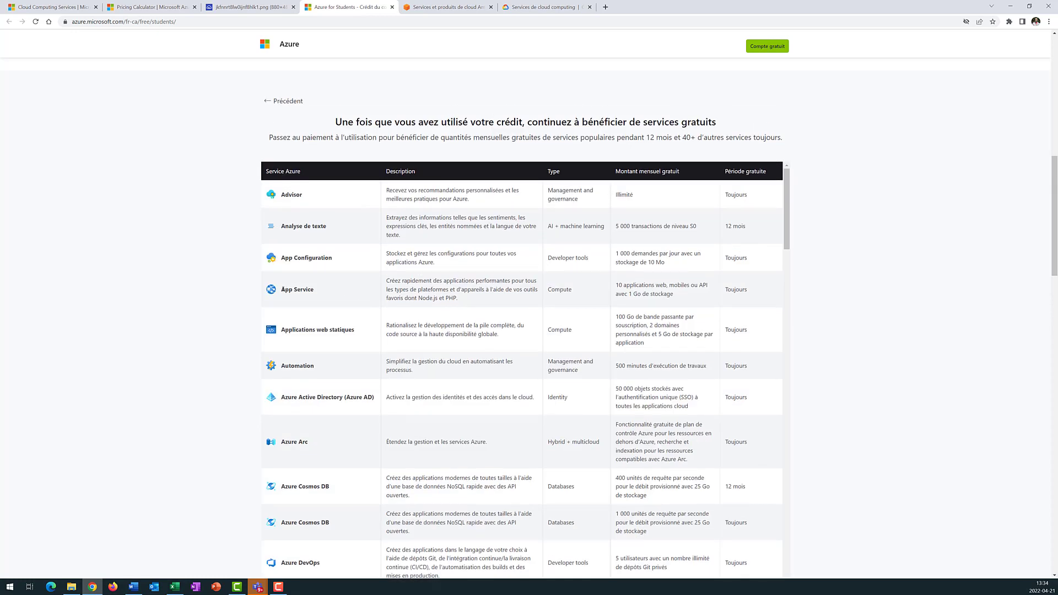
drag(281, 289, 314, 289)
click(452, 298)
drag(469, 301, 386, 281)
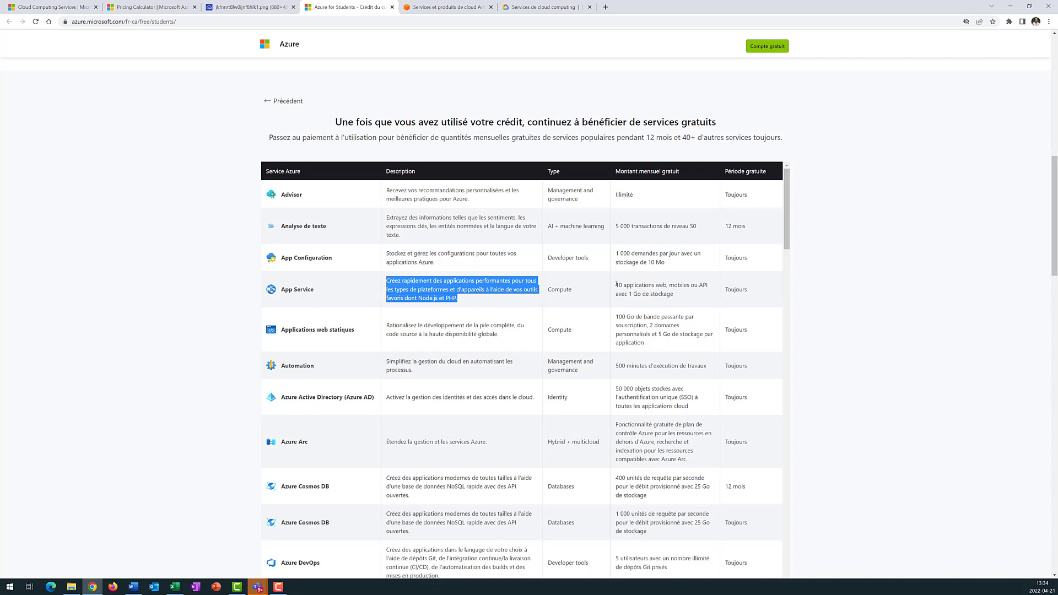
drag(616, 285, 667, 285)
click(665, 284)
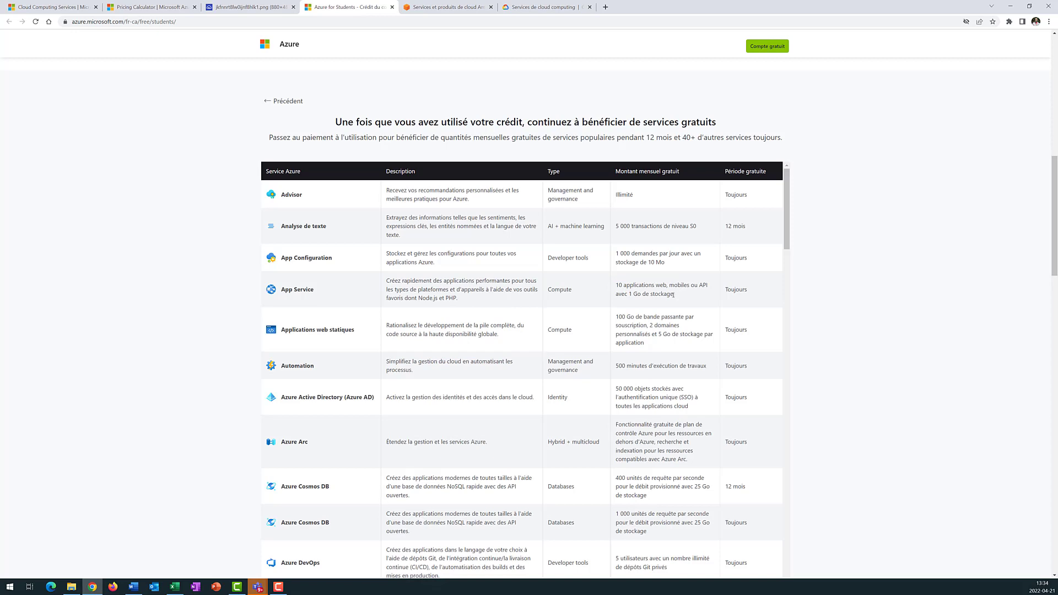
Highlight App Service's monthly free amount and row, then scroll back up to the overview
drag(674, 294, 617, 286)
click(618, 287)
drag(279, 289, 418, 290)
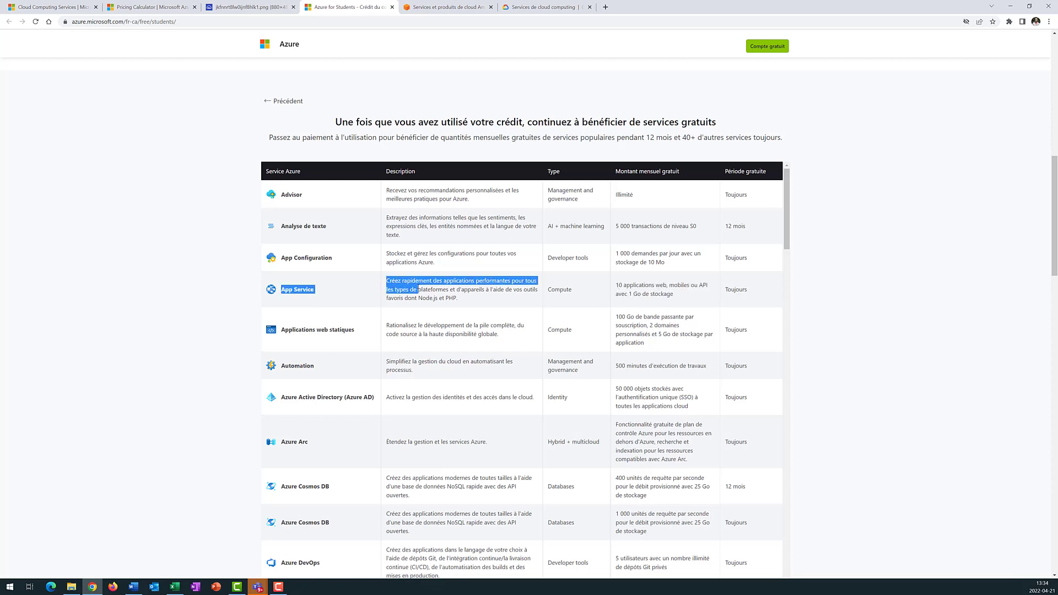
click(418, 288)
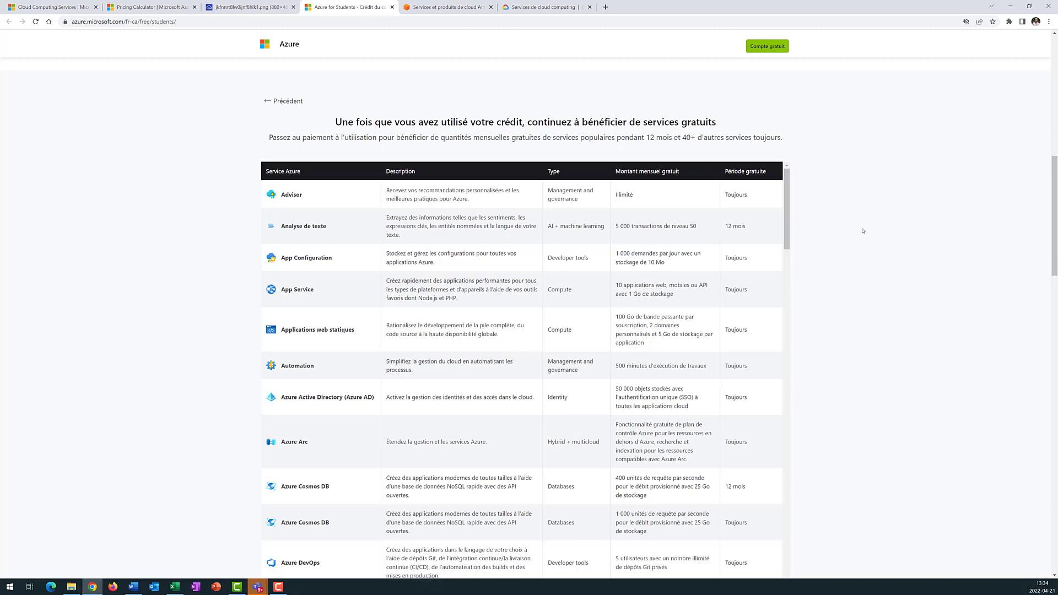
scroll(863, 230, up, 10)
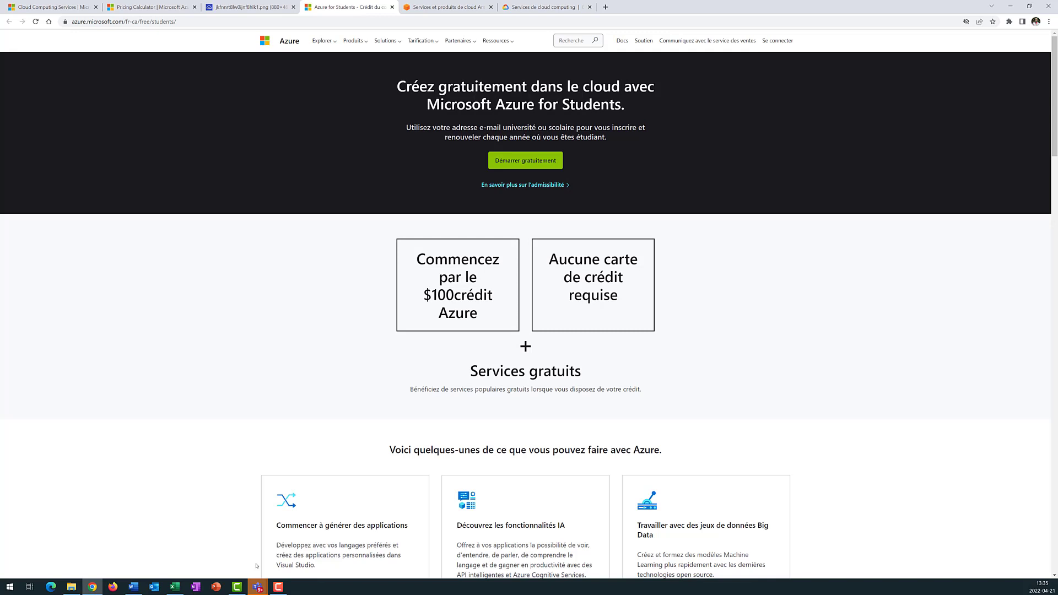
Maximise the Teams meeting window and stop sharing to view the shared Visual Studio screen
mouse_move(258, 587)
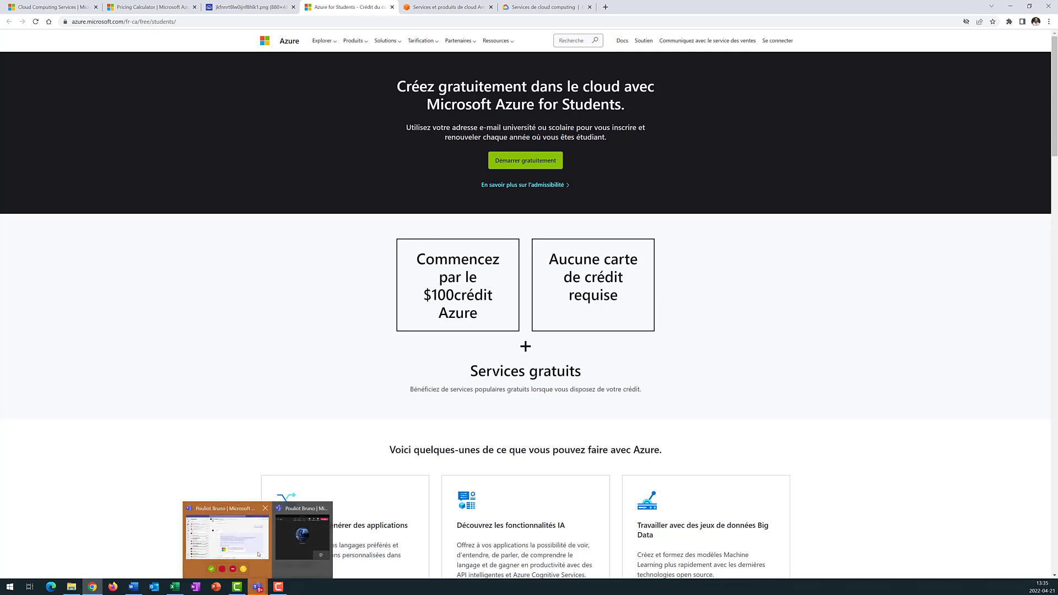
click(312, 538)
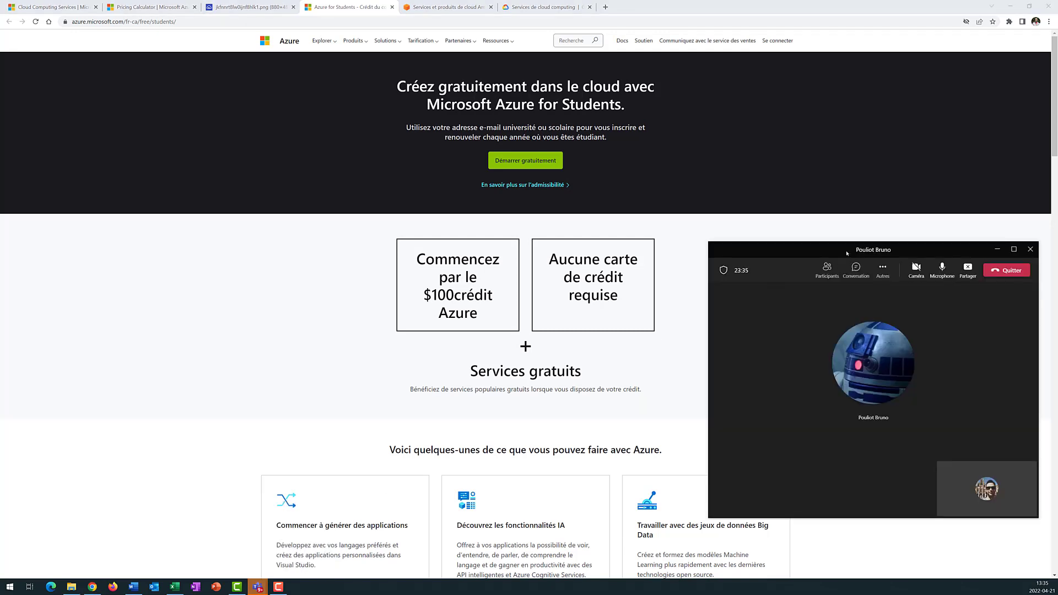
drag(847, 254, 468, 163)
double_click(468, 163)
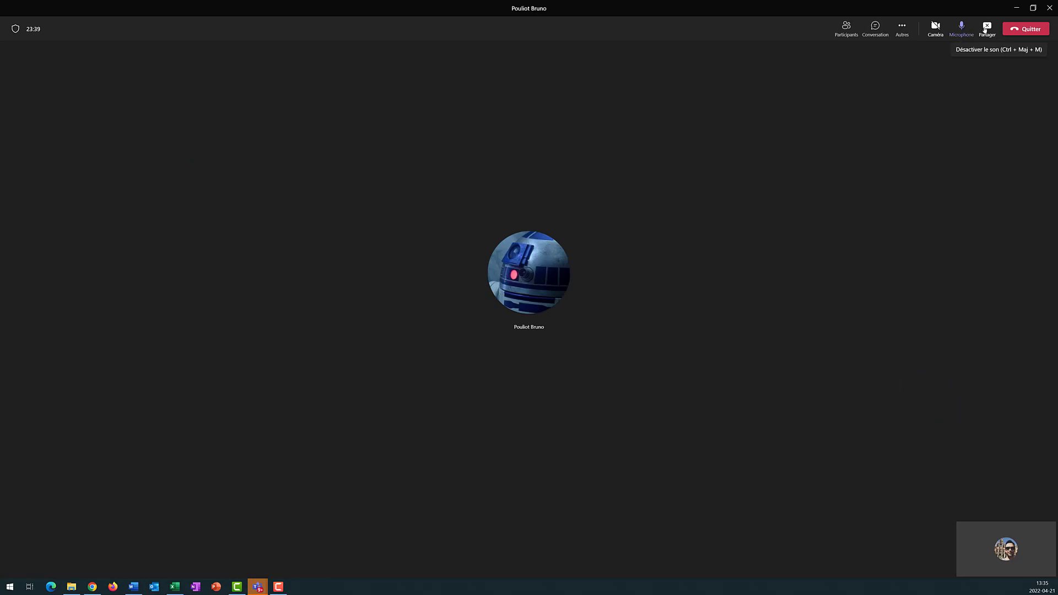
click(988, 28)
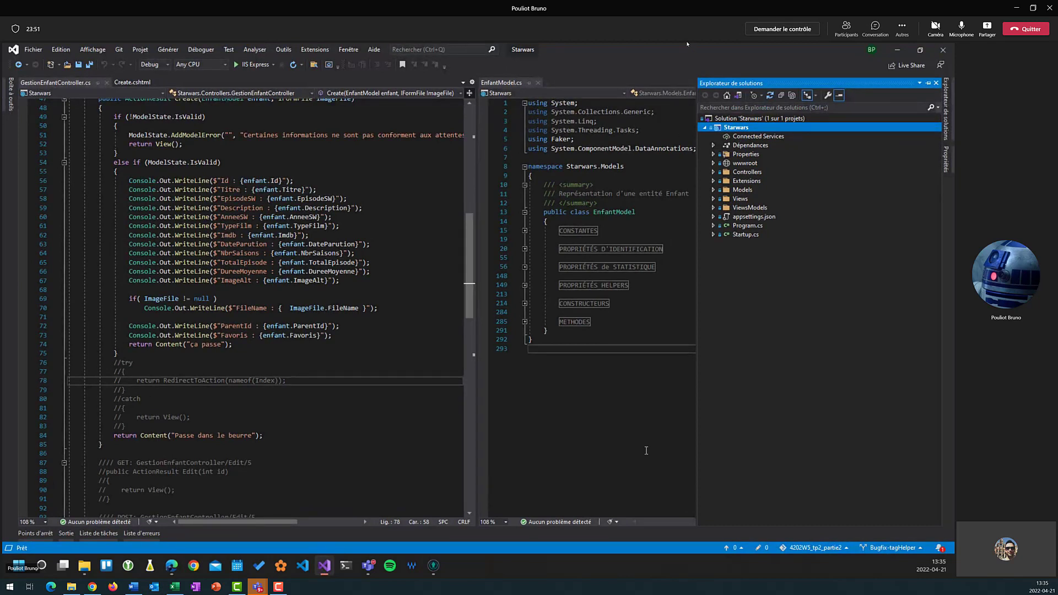
click(870, 51)
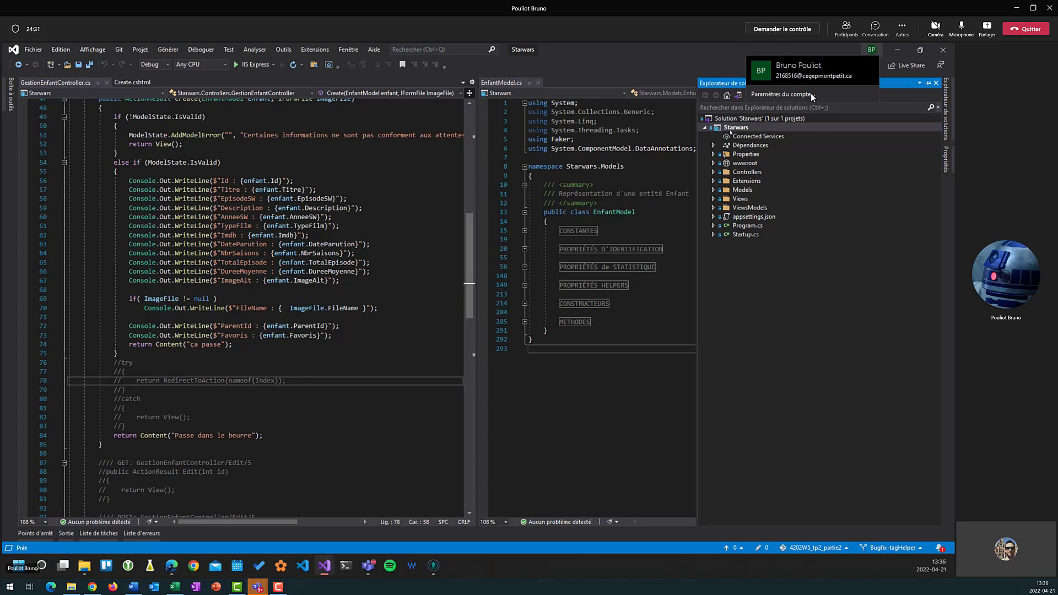
click(738, 127)
click(654, 362)
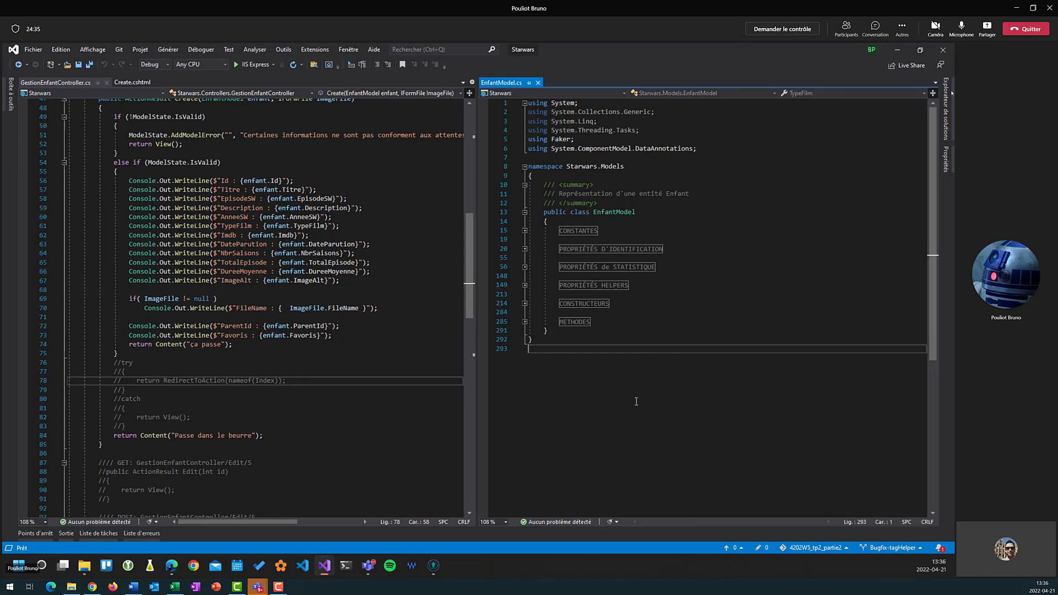
click(948, 120)
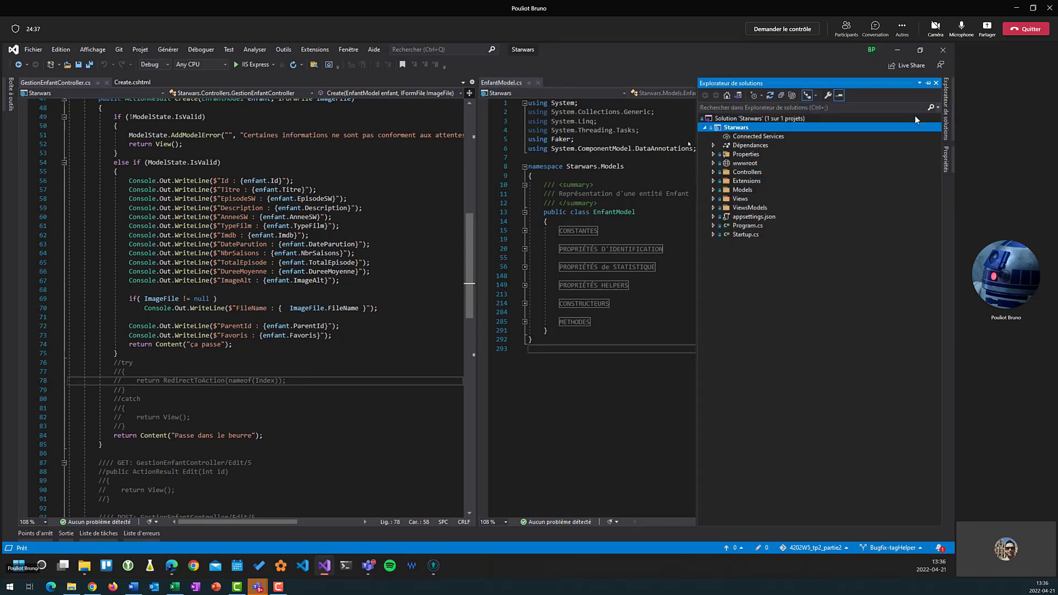
Launch Publier on the Starwars project to reach the publish-target list
right_click(741, 130)
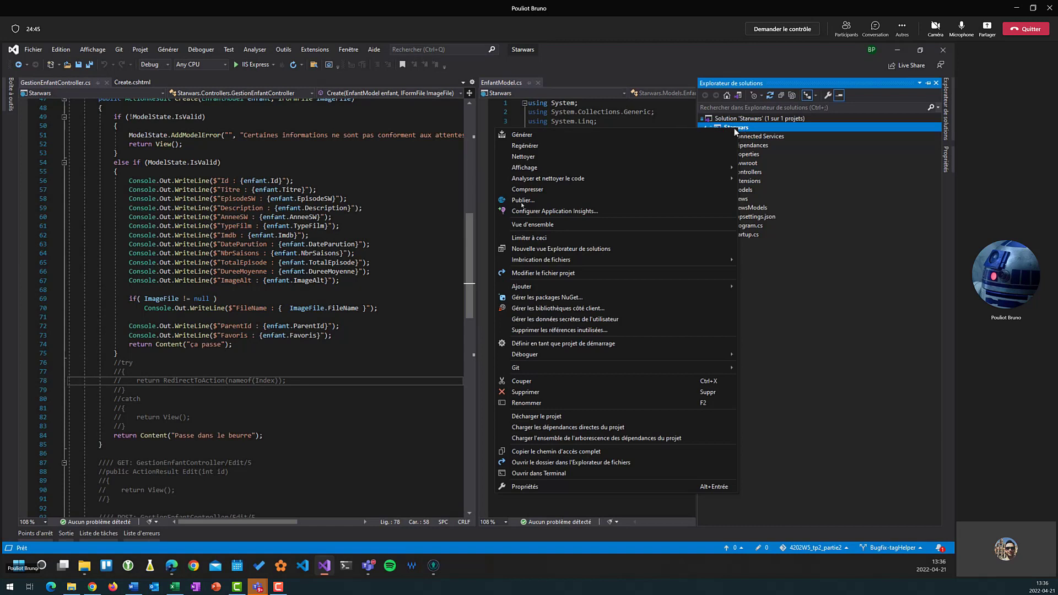
click(524, 200)
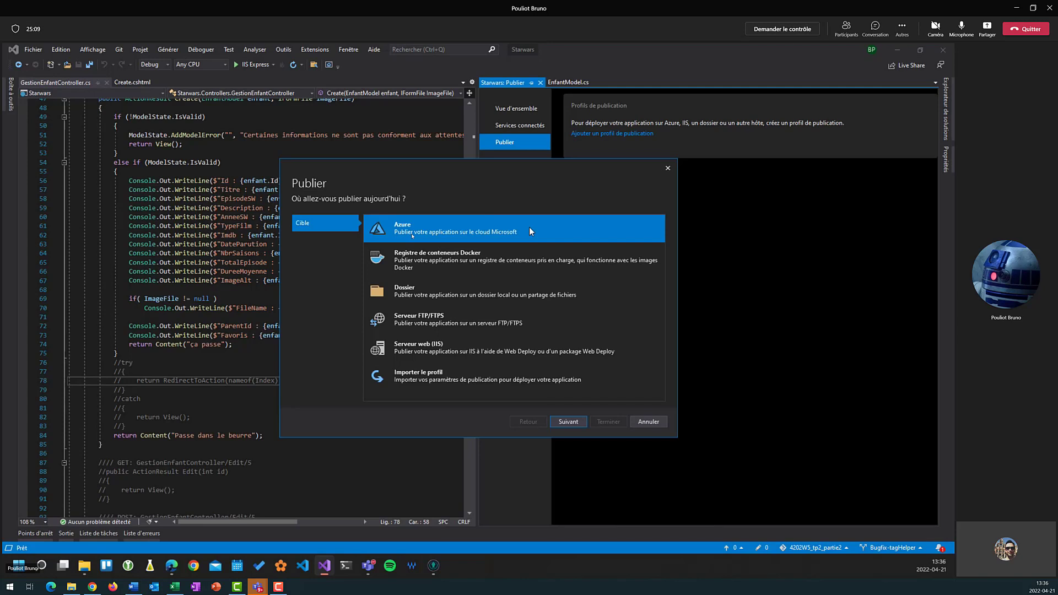
Confirm Azure, then Azure App Service (Windows), to reach the App Service instance step
click(575, 421)
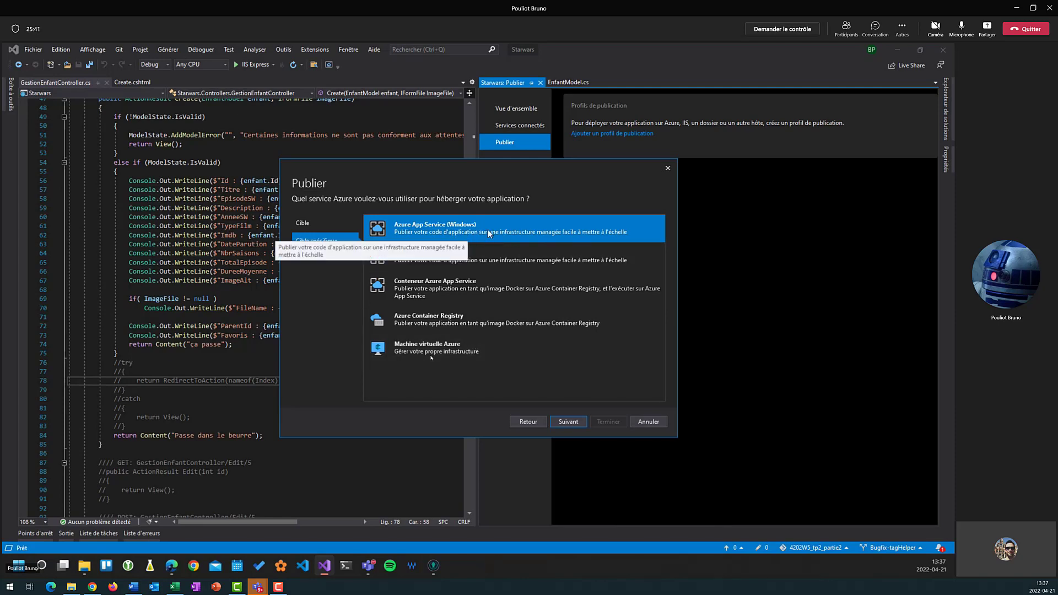
click(575, 423)
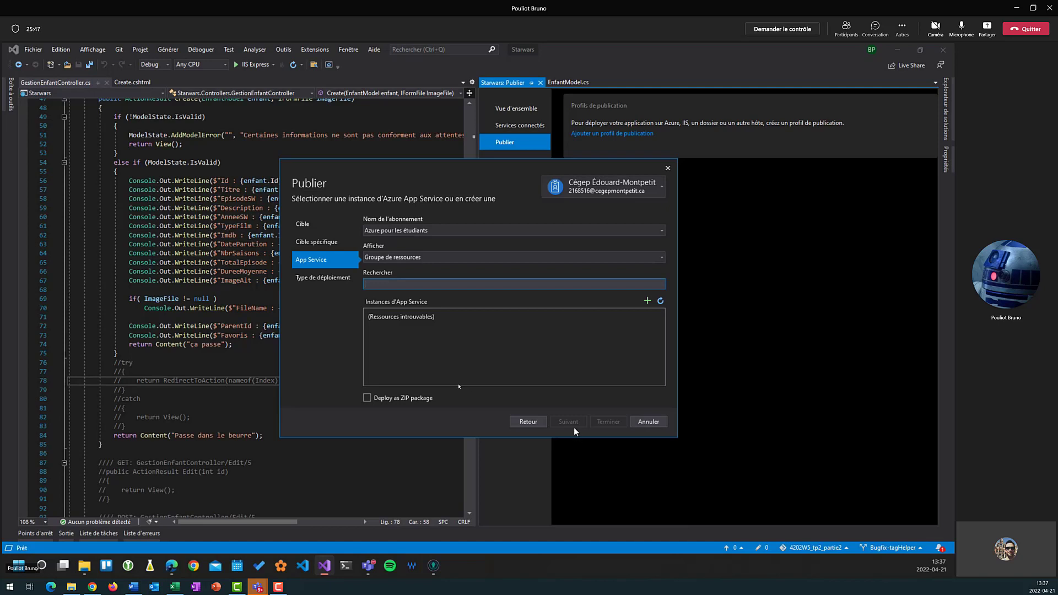
click(411, 231)
click(411, 230)
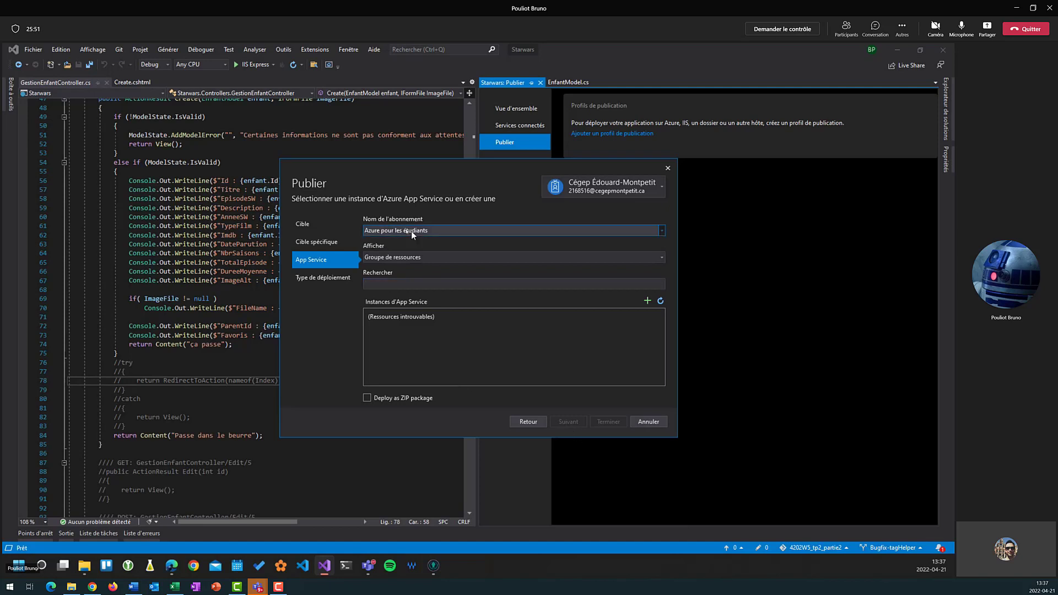
click(411, 230)
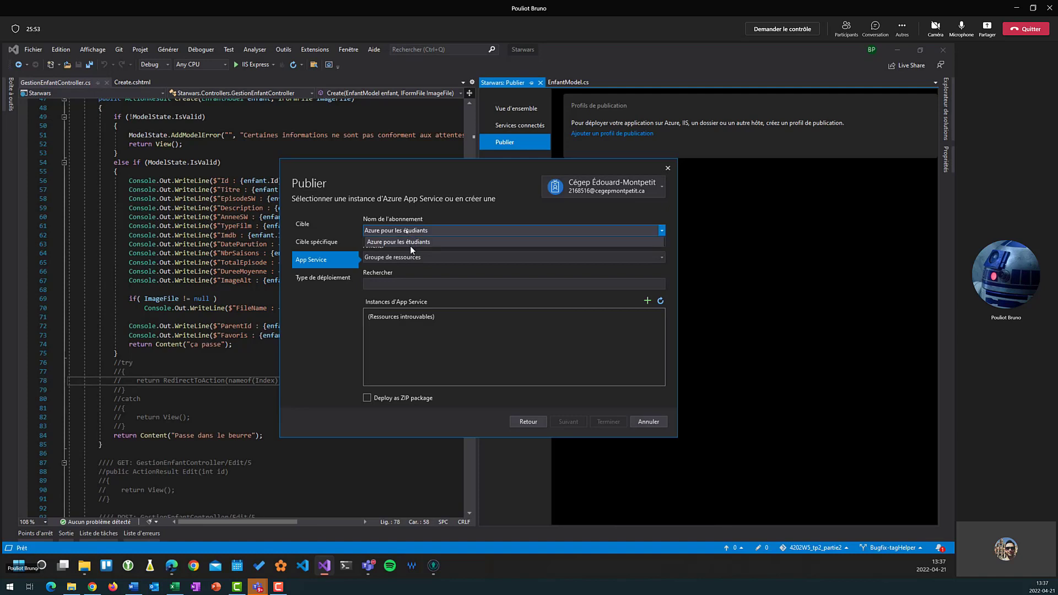
click(409, 242)
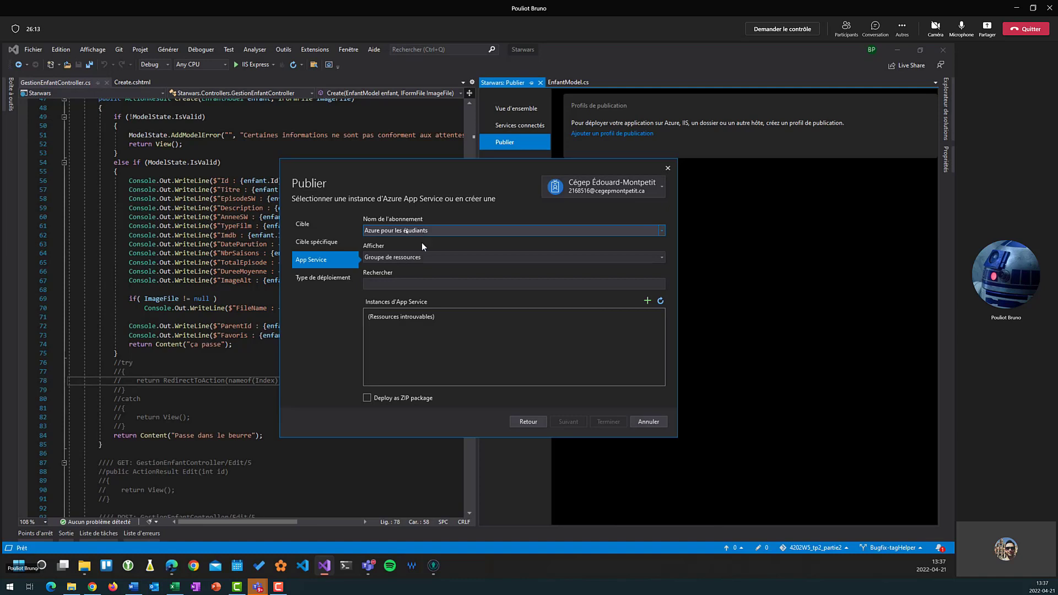
click(430, 258)
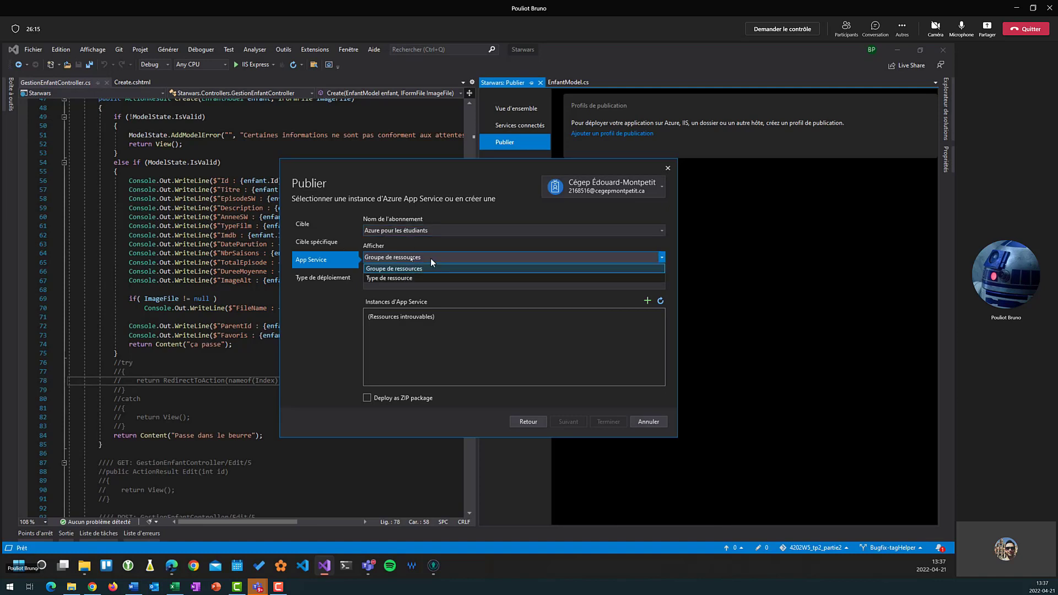
click(327, 315)
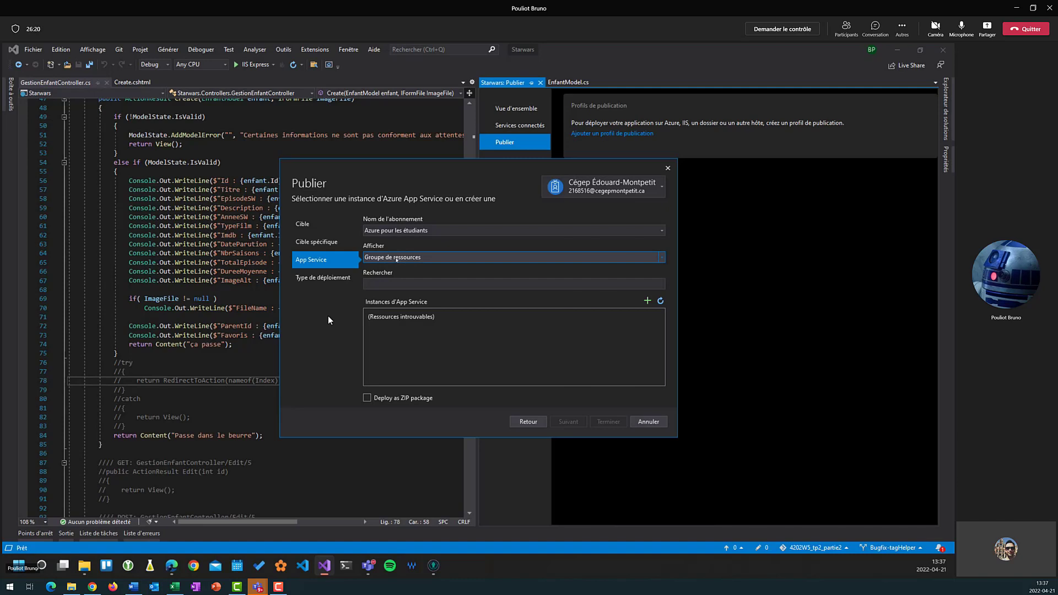
click(388, 254)
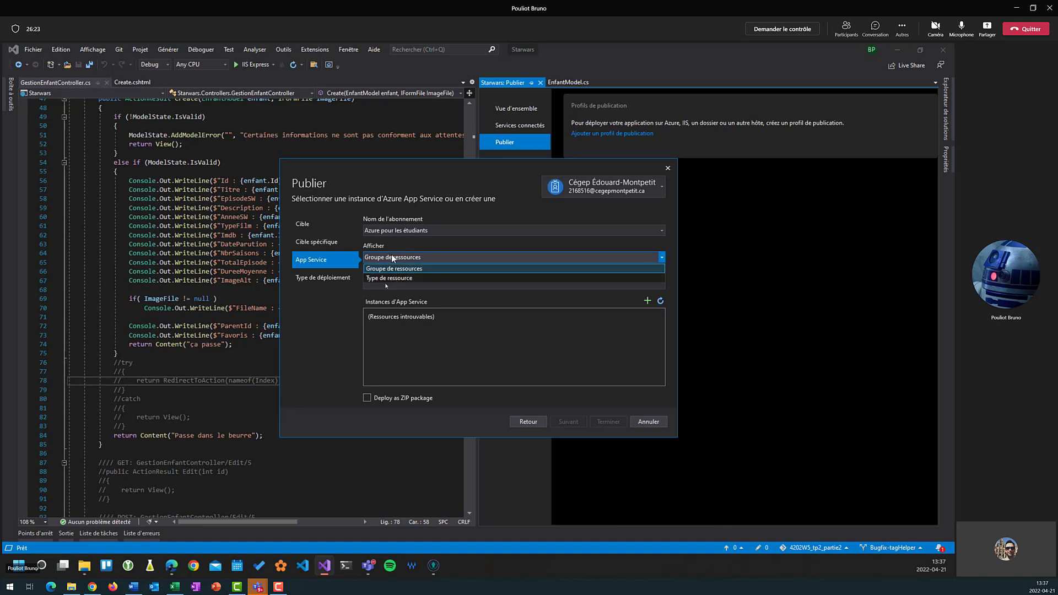
click(330, 354)
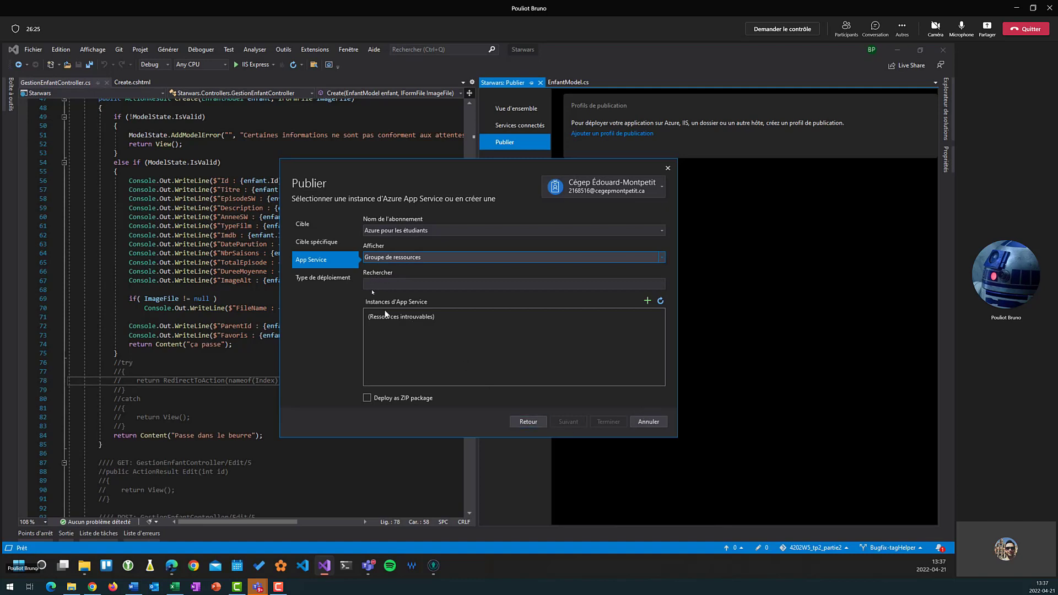
click(400, 284)
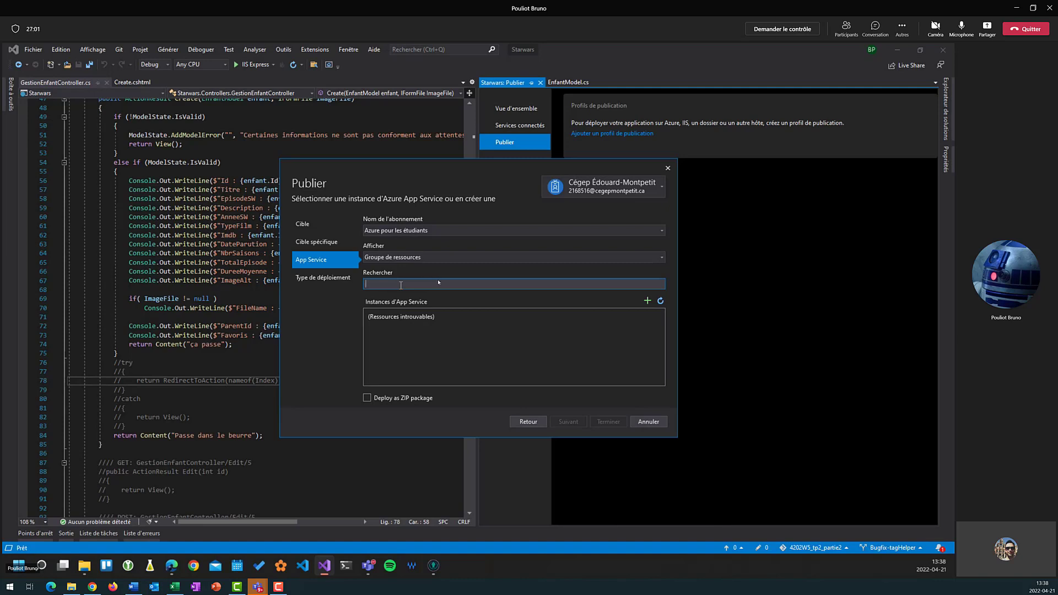
Add a new App Service instance named 420-2W5-<student number>-Starwars
click(646, 303)
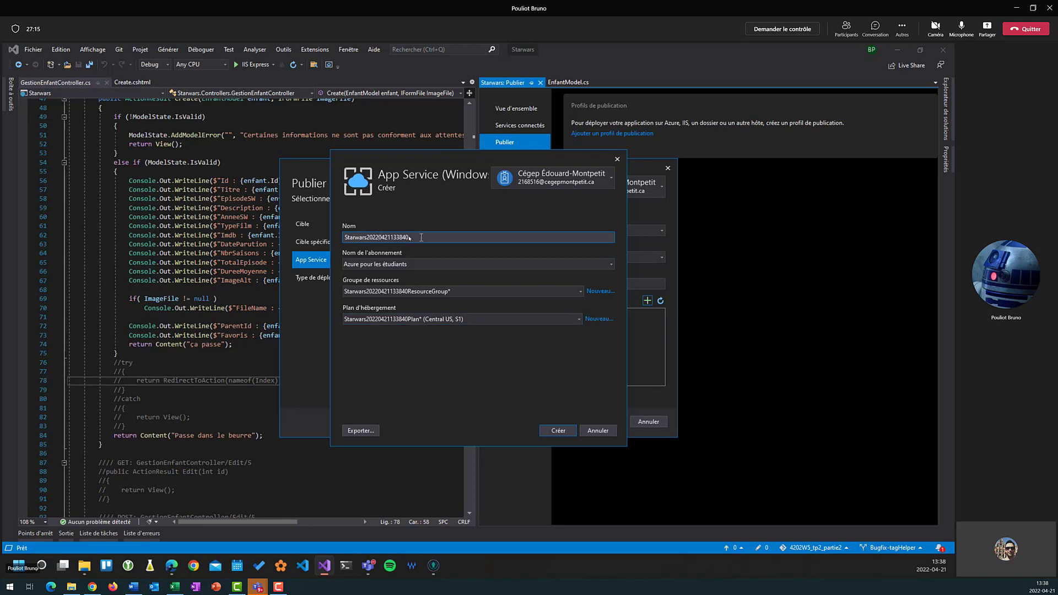
drag(421, 237, 323, 237)
text(420)
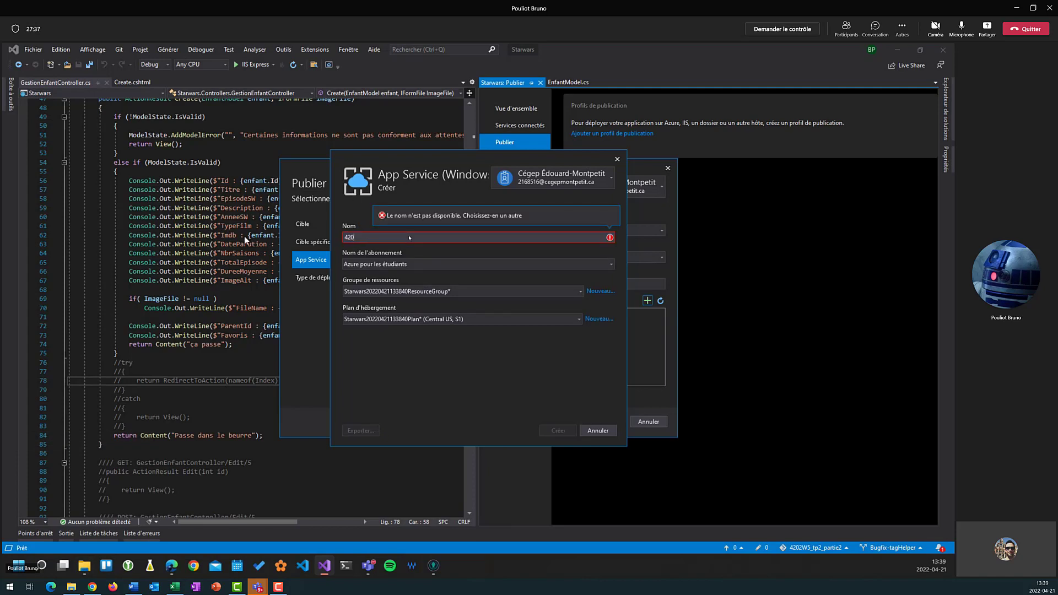
text(-)
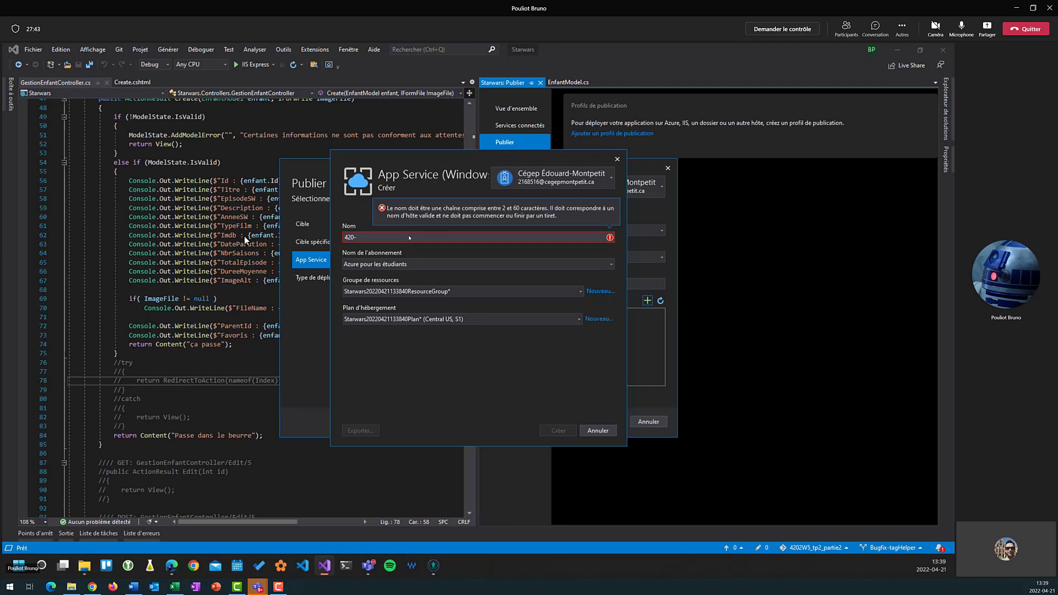
text(2W)
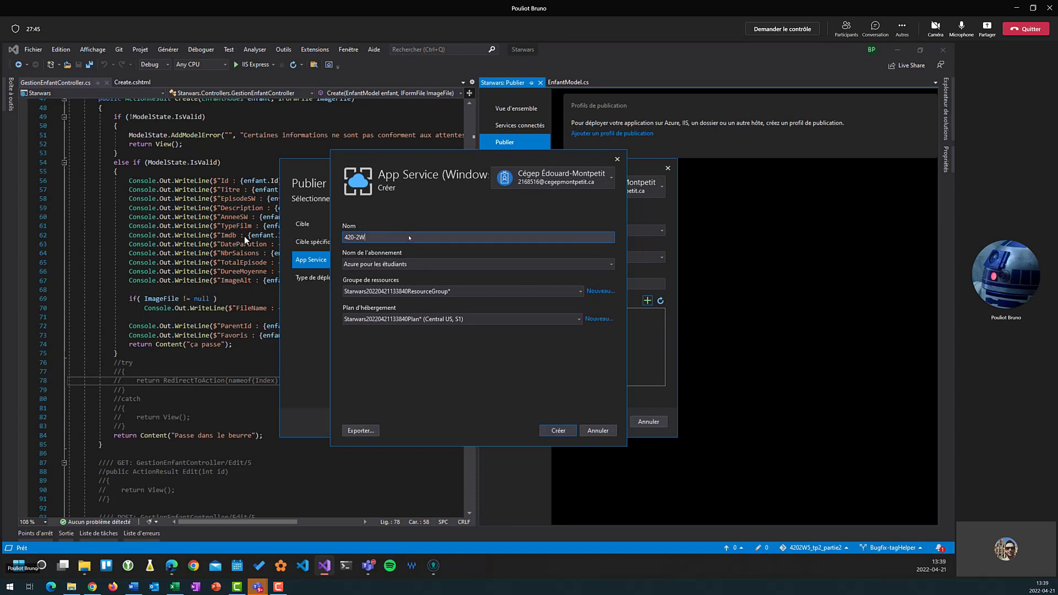
text(5-)
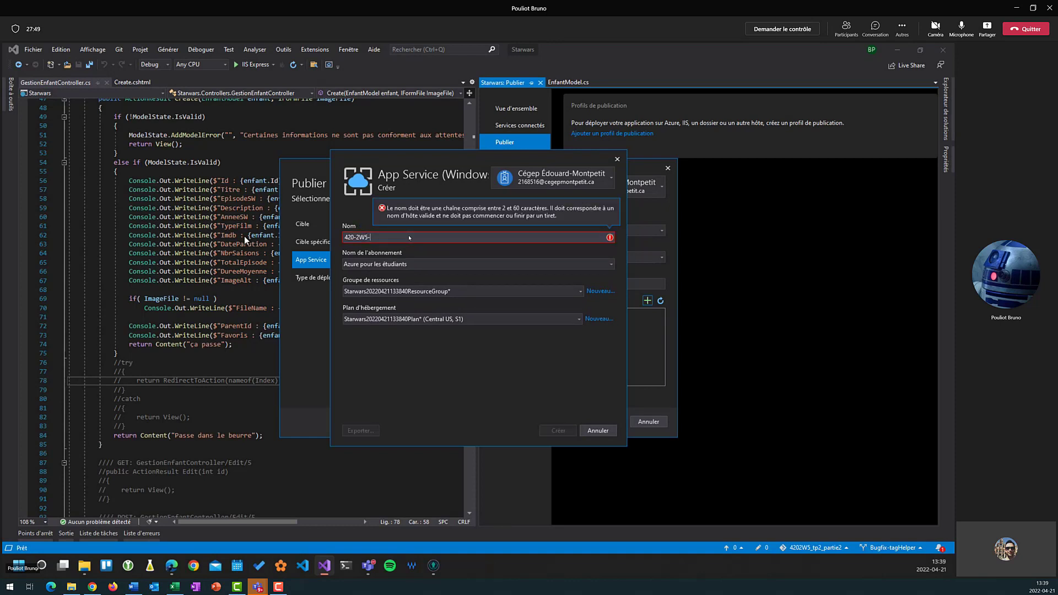
text(2168516)
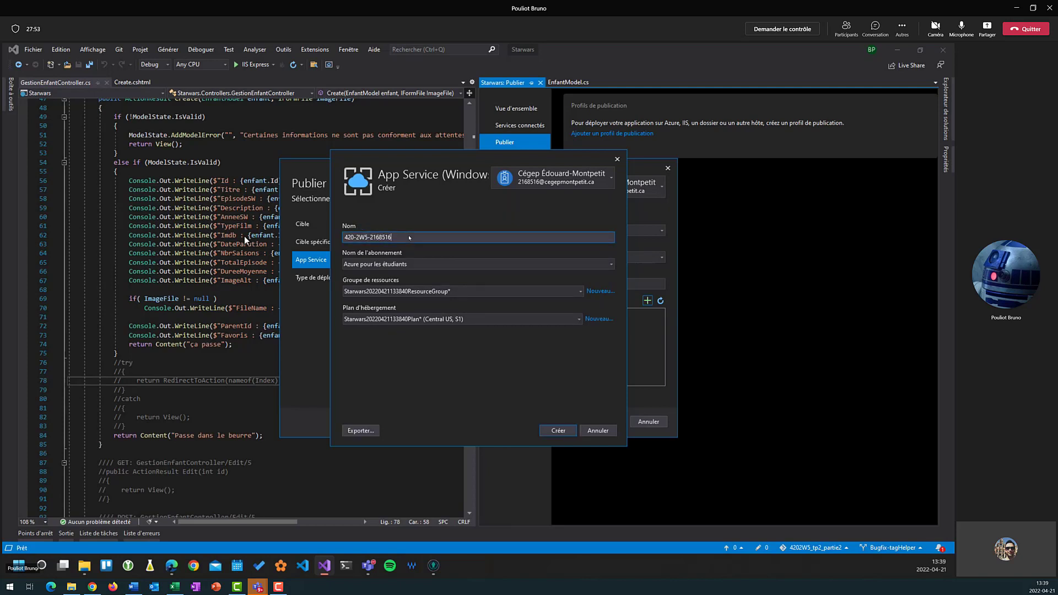
text(-)
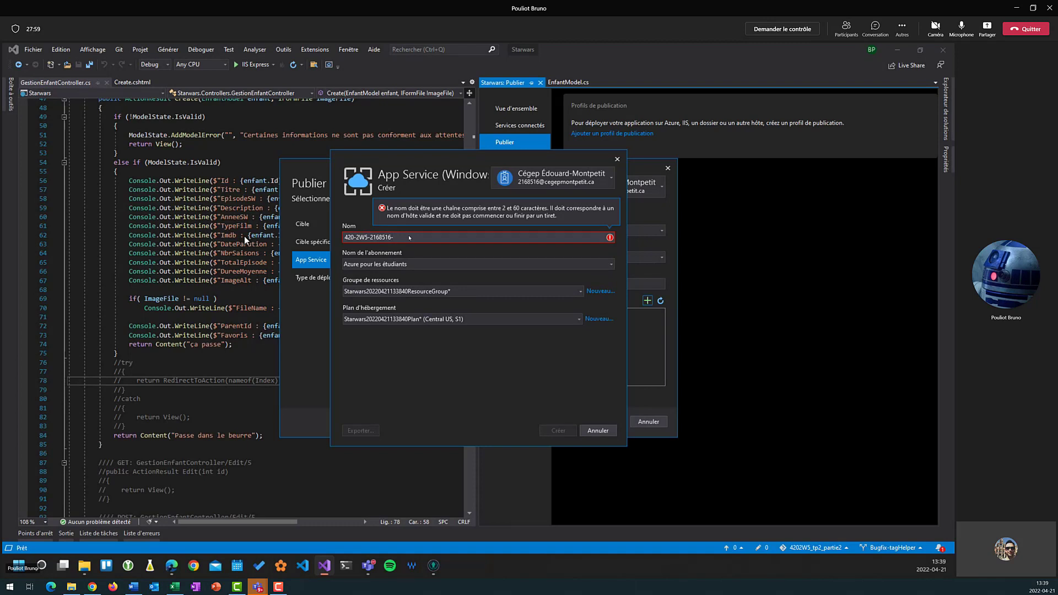
text(Star)
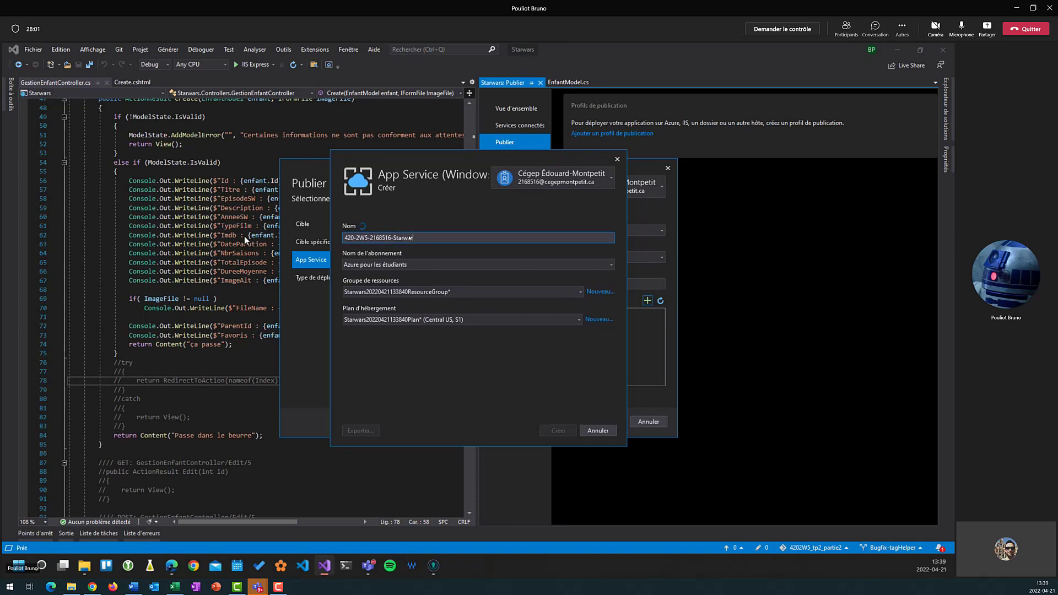
text(wars)
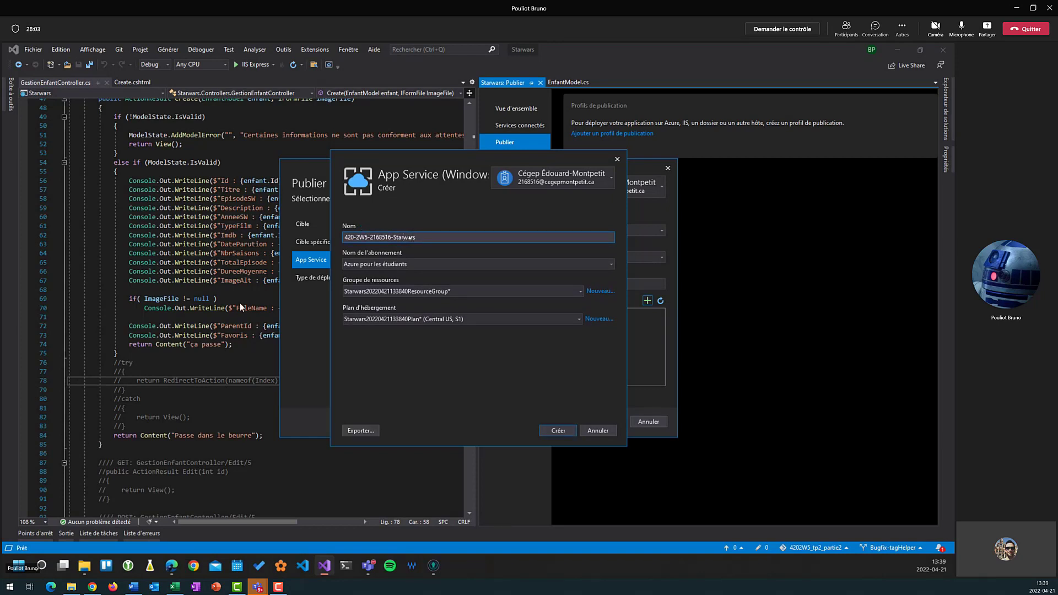
click(469, 372)
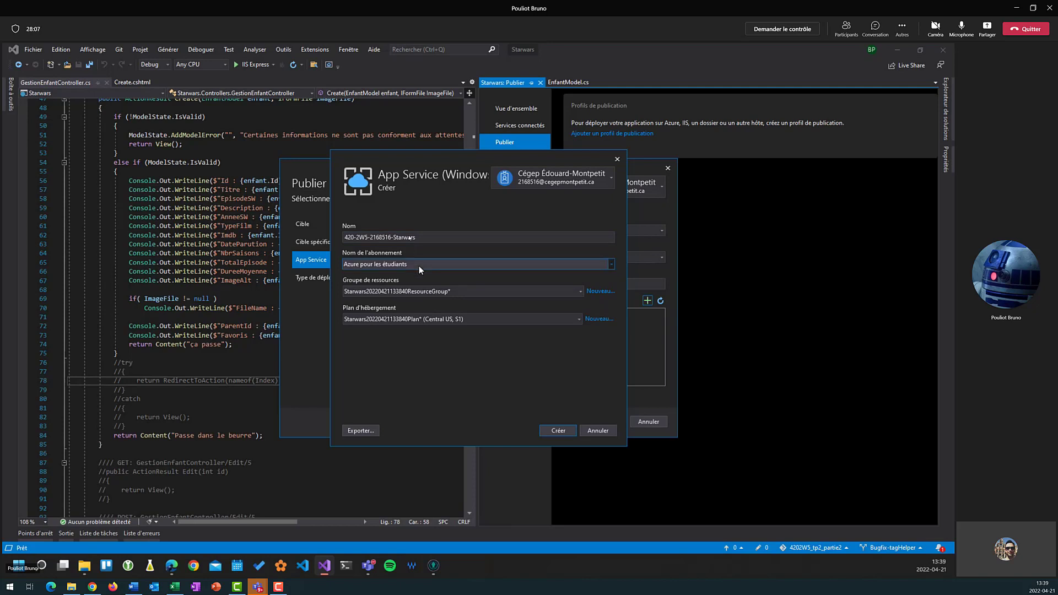
Browse the existing resource group list, leaving the selection unchanged
click(465, 291)
click(464, 289)
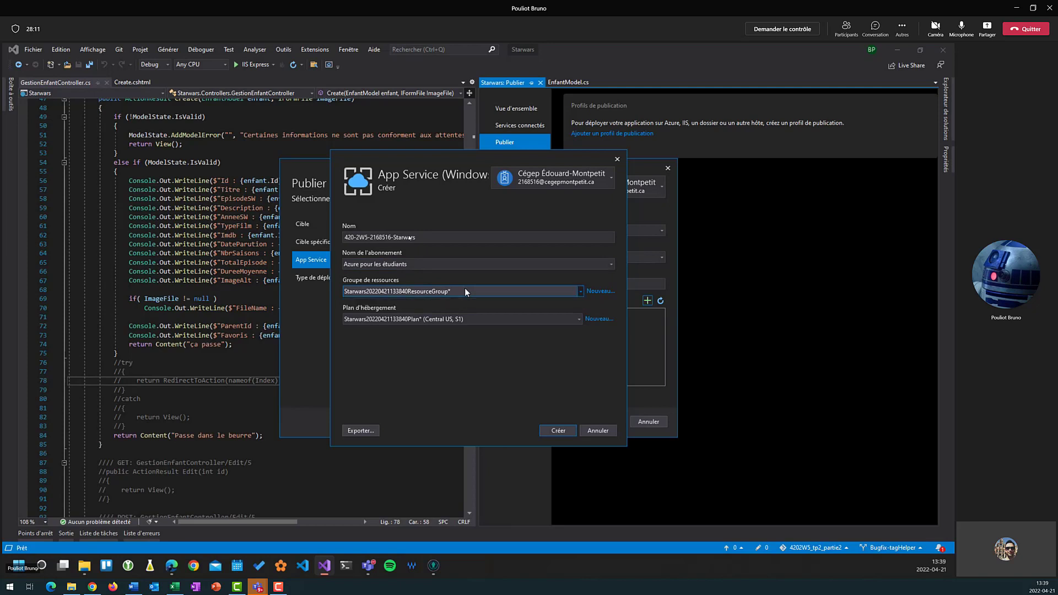
click(422, 288)
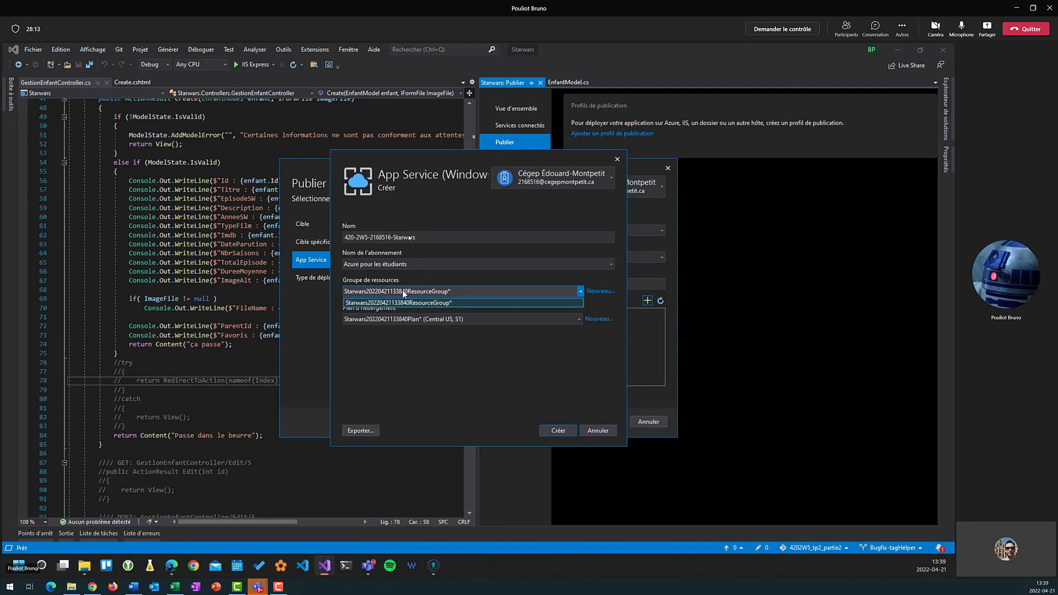
click(457, 387)
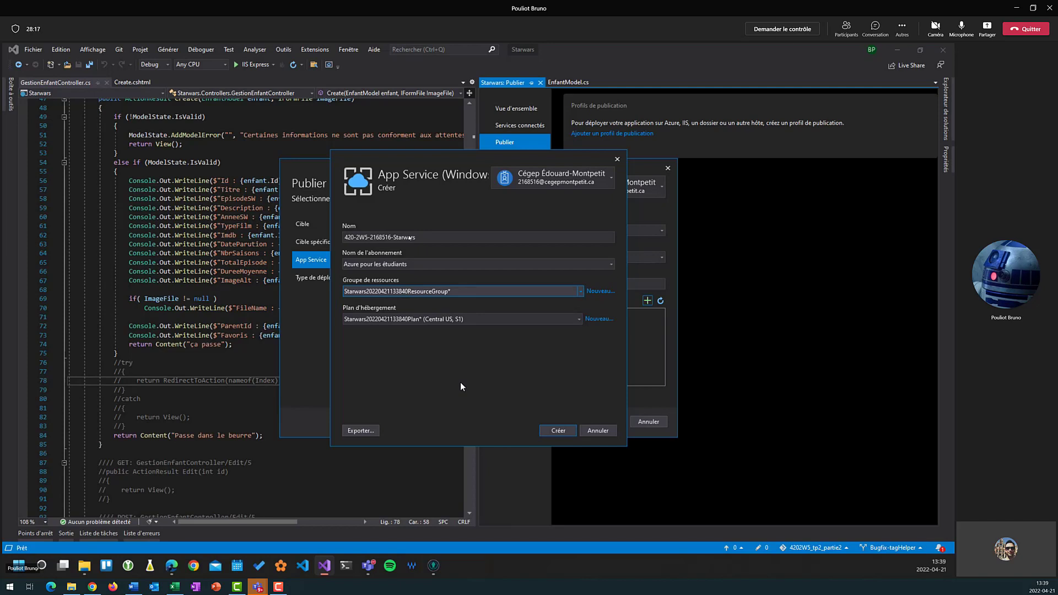
Create a new resource group named 420-2W5-ResourceGroup
click(593, 290)
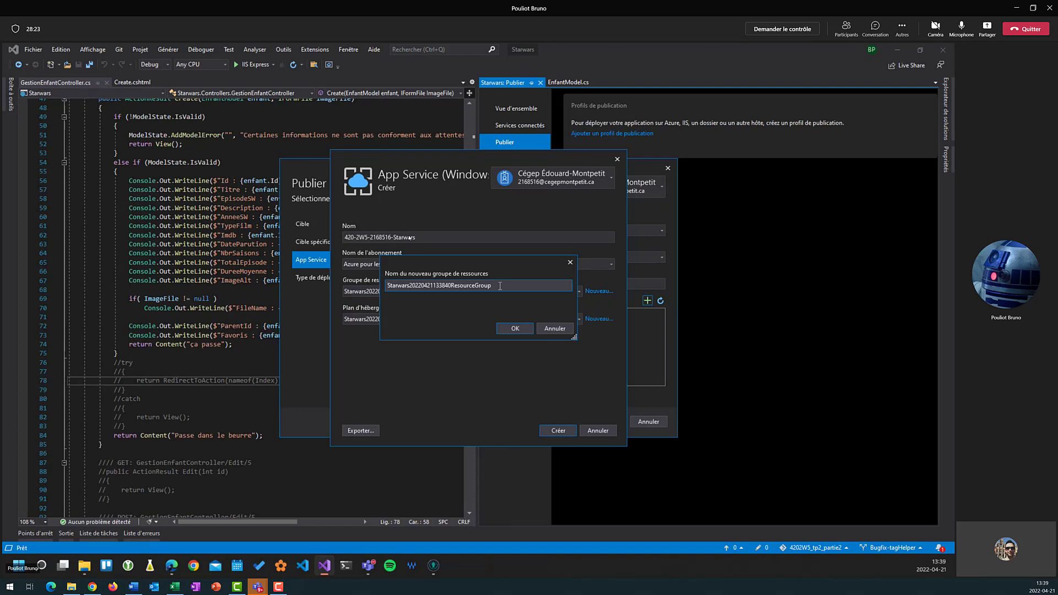
drag(500, 285, 184, 283)
text(420-2W5-ressource)
text(-groupe)
key(BackSpace)
key(BackSpace)
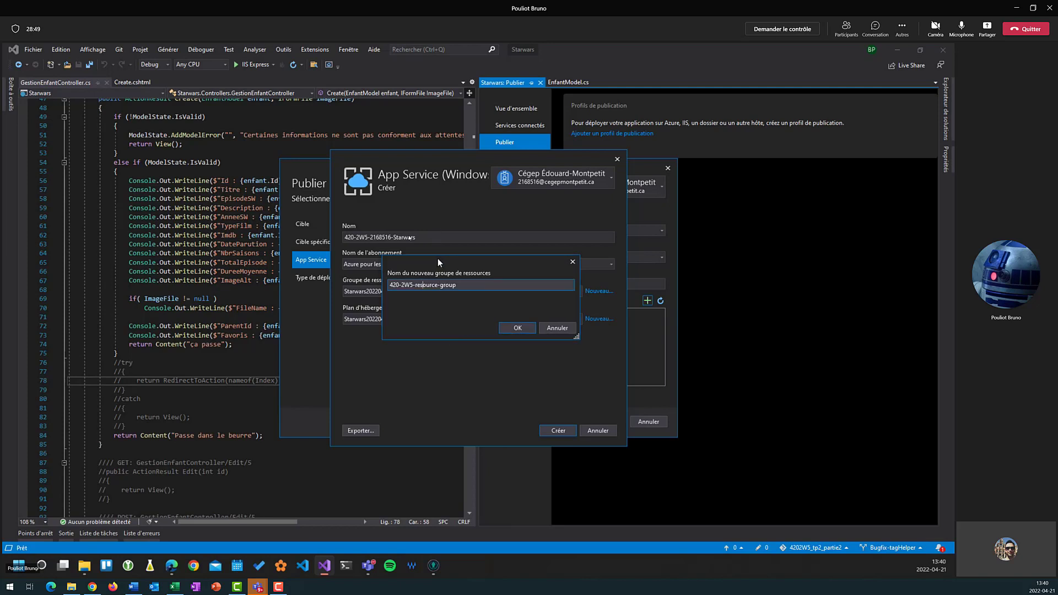
drag(438, 259, 410, 338)
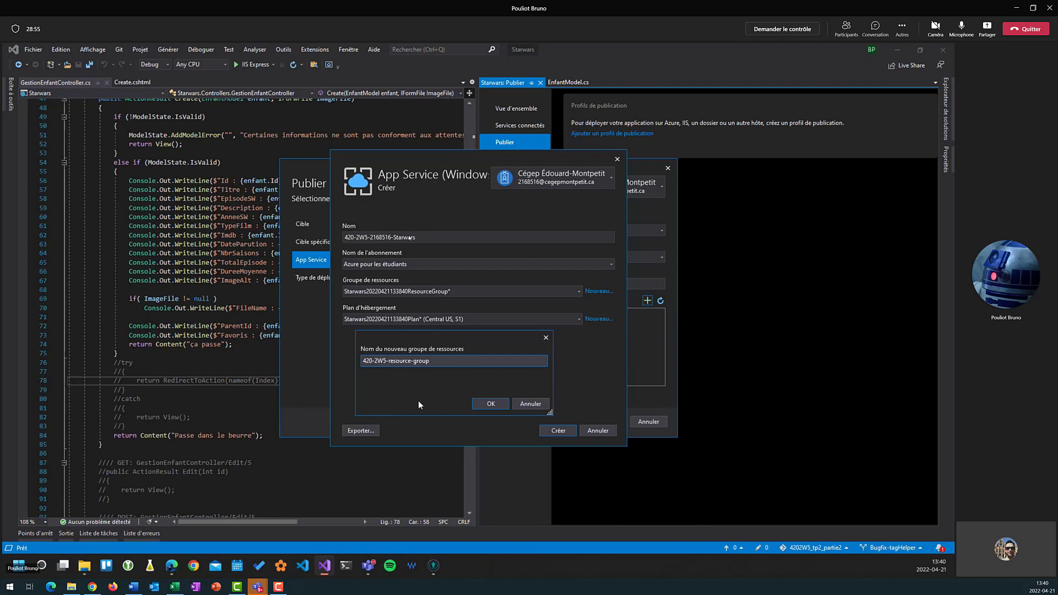
text(R)
key(Delete)
key(BackSpace)
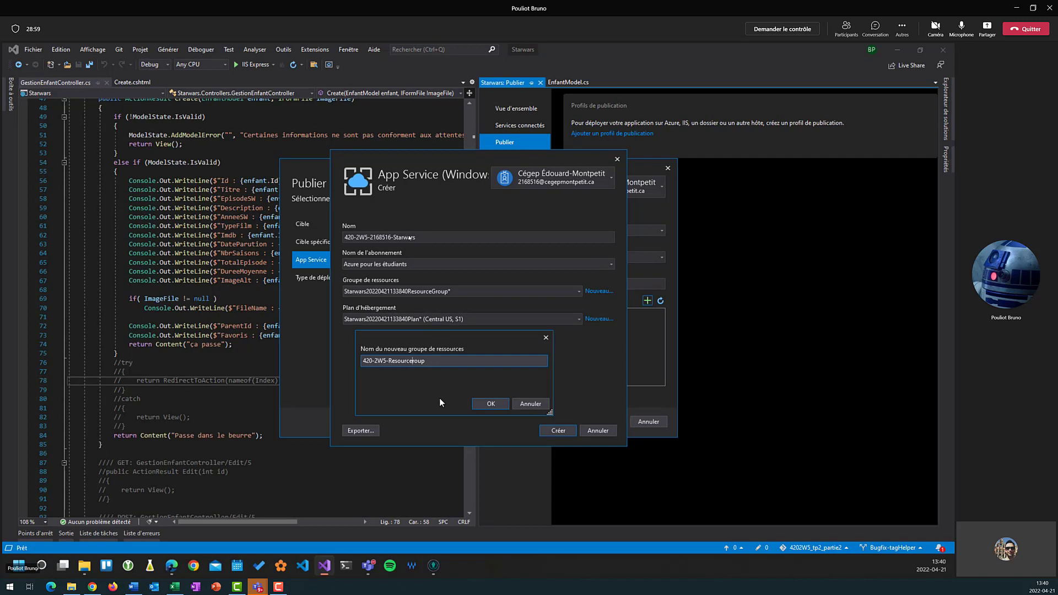
text(G)
click(503, 403)
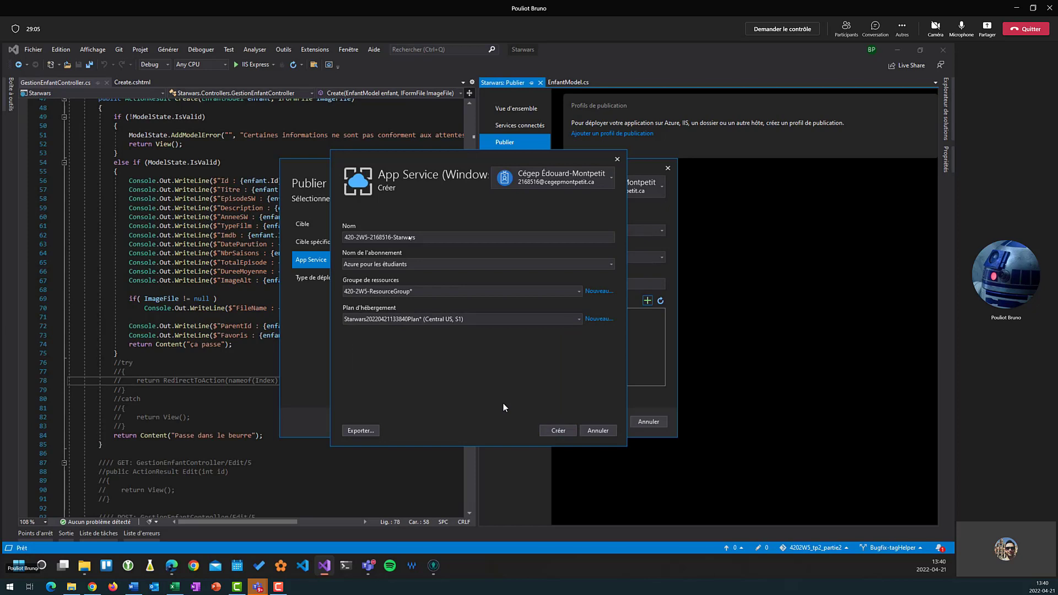
Create a new hosting plan and change its size from S1 to Gratuit
click(577, 320)
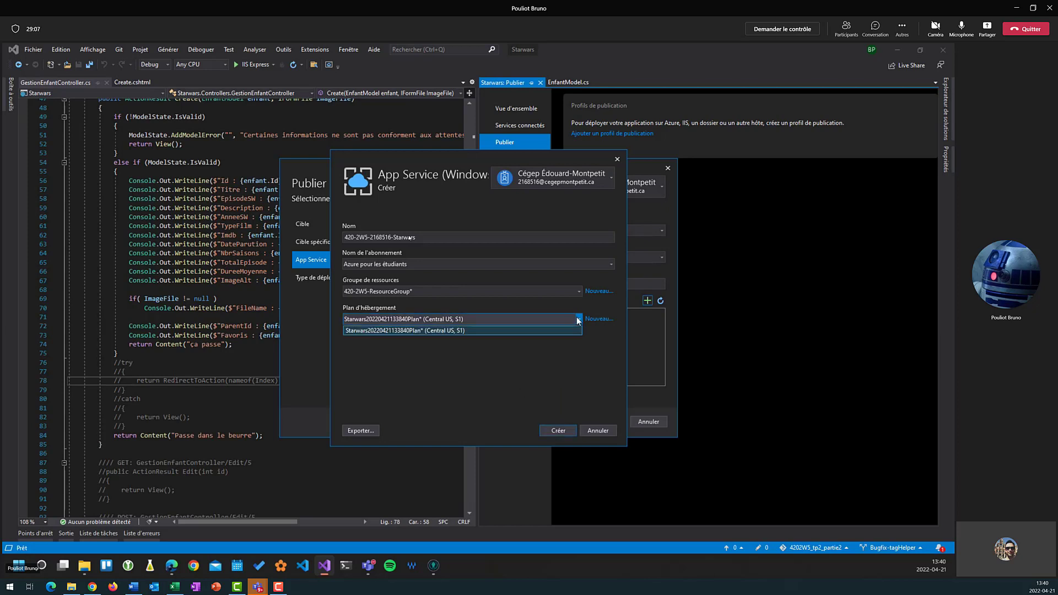
click(577, 319)
click(578, 321)
click(590, 320)
click(591, 320)
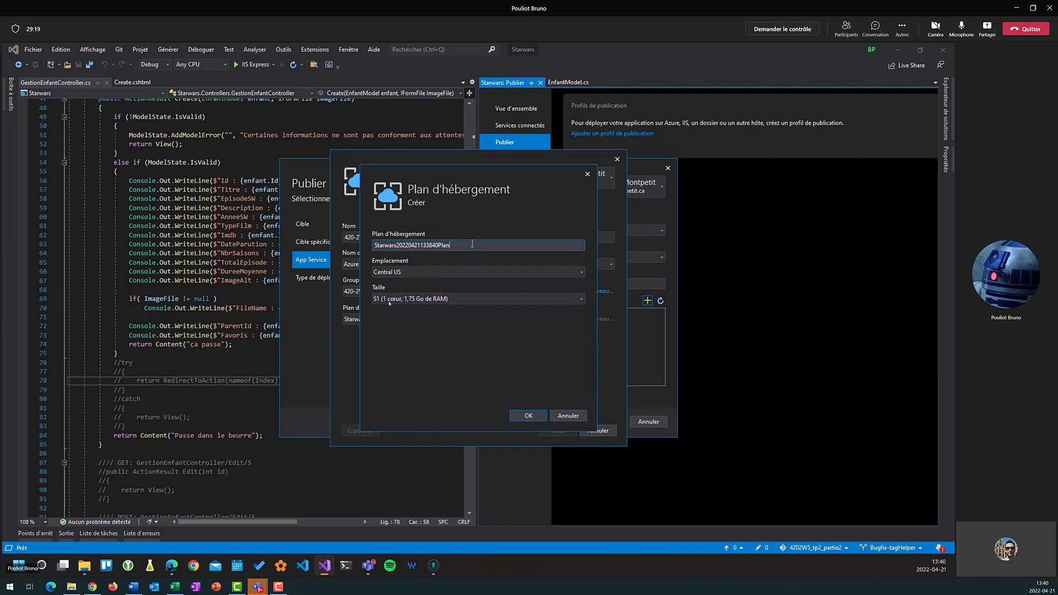
click(474, 299)
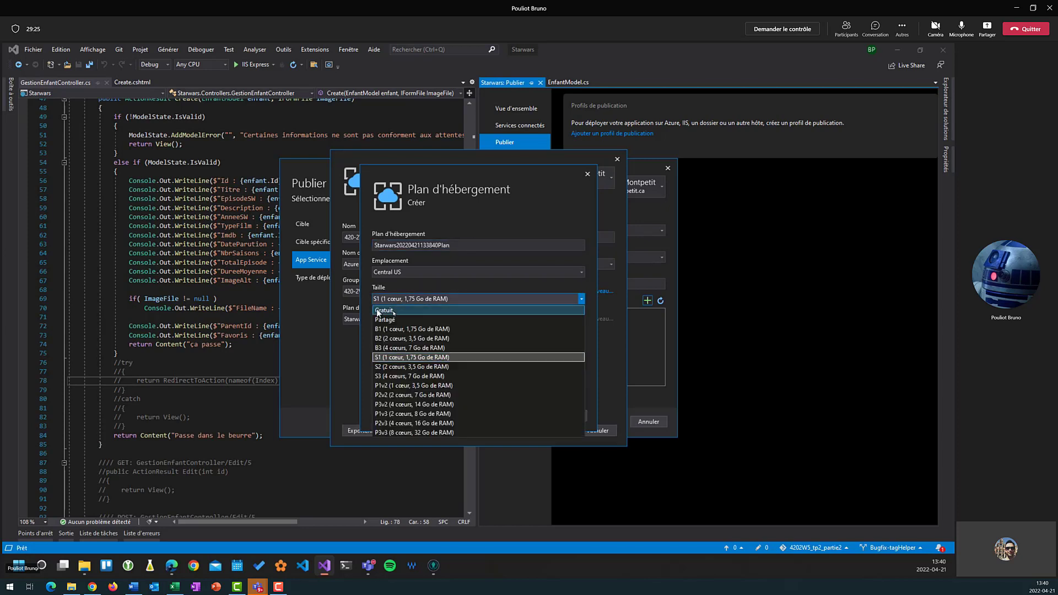
click(377, 310)
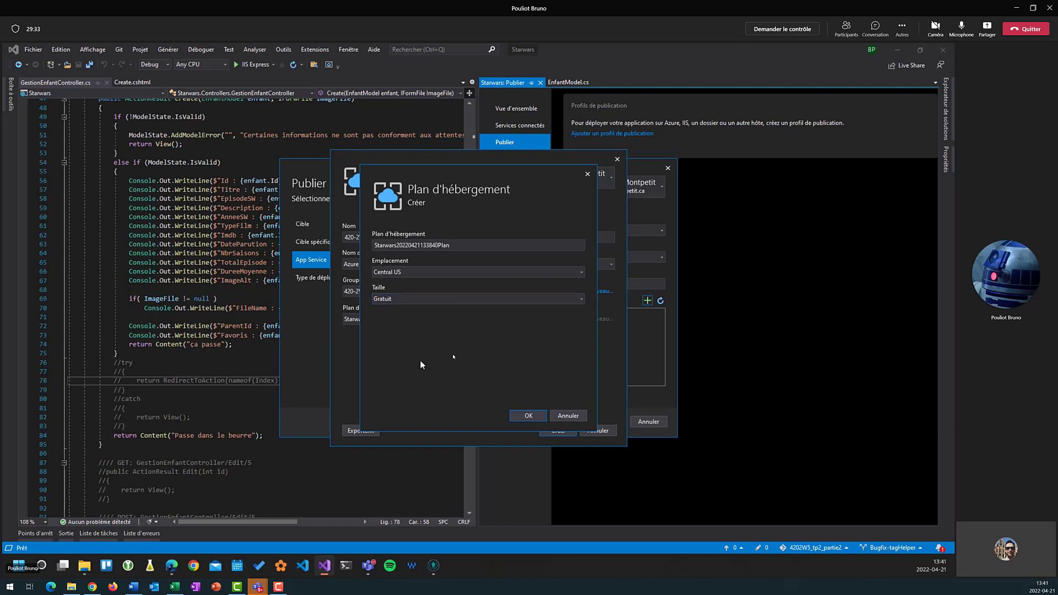
Keep the plan size on Gratuit and reposition the hosting plan dialog
click(430, 300)
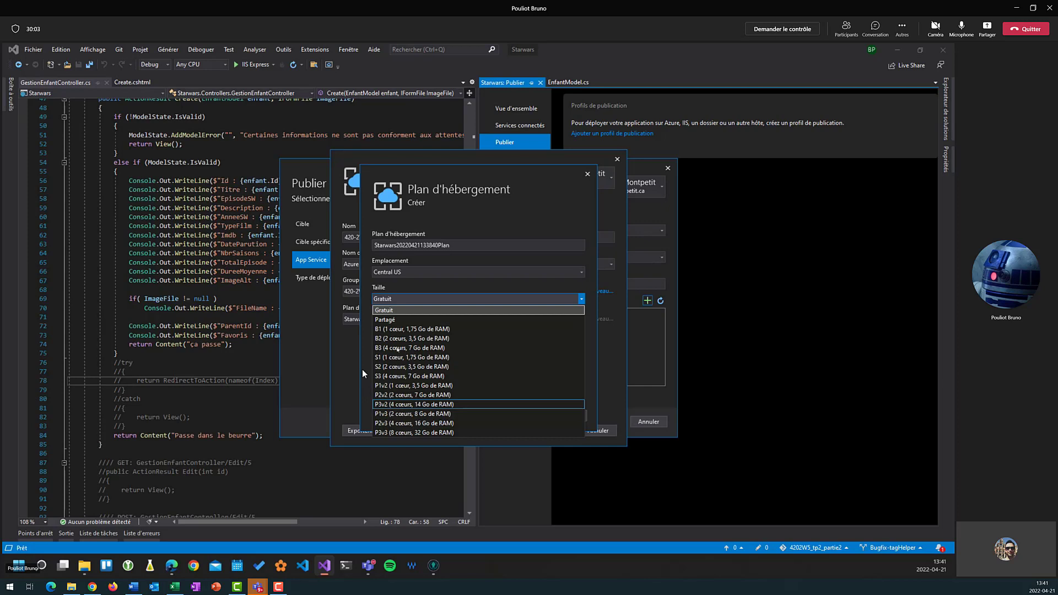
click(389, 311)
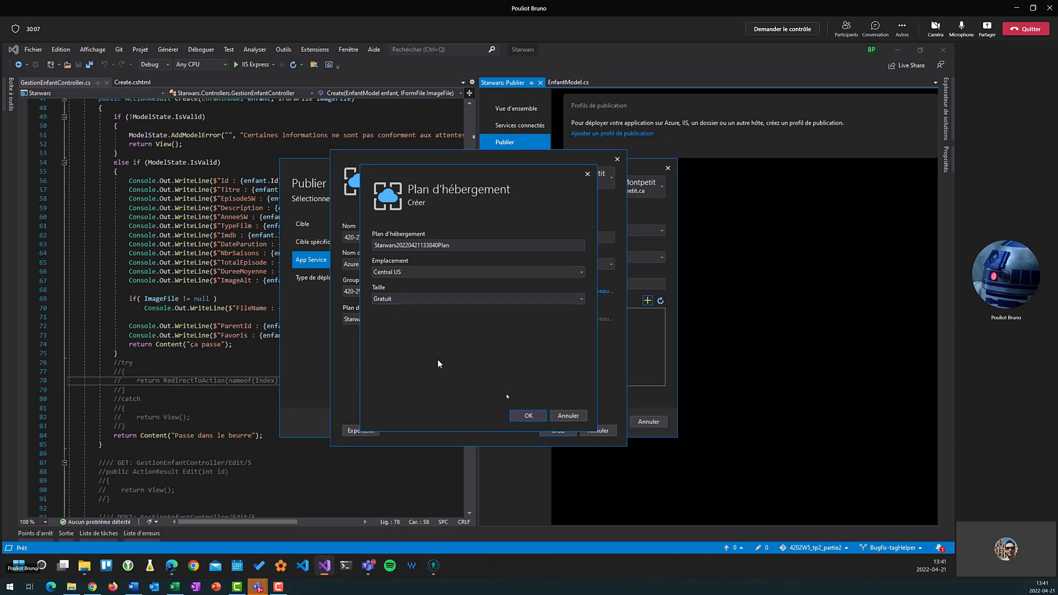
click(582, 273)
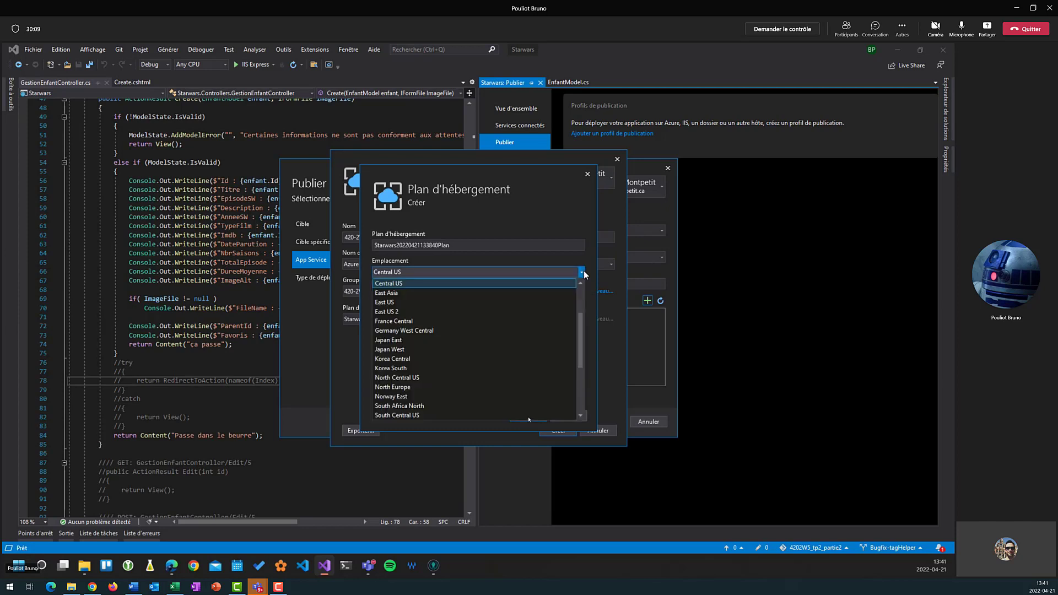
click(583, 273)
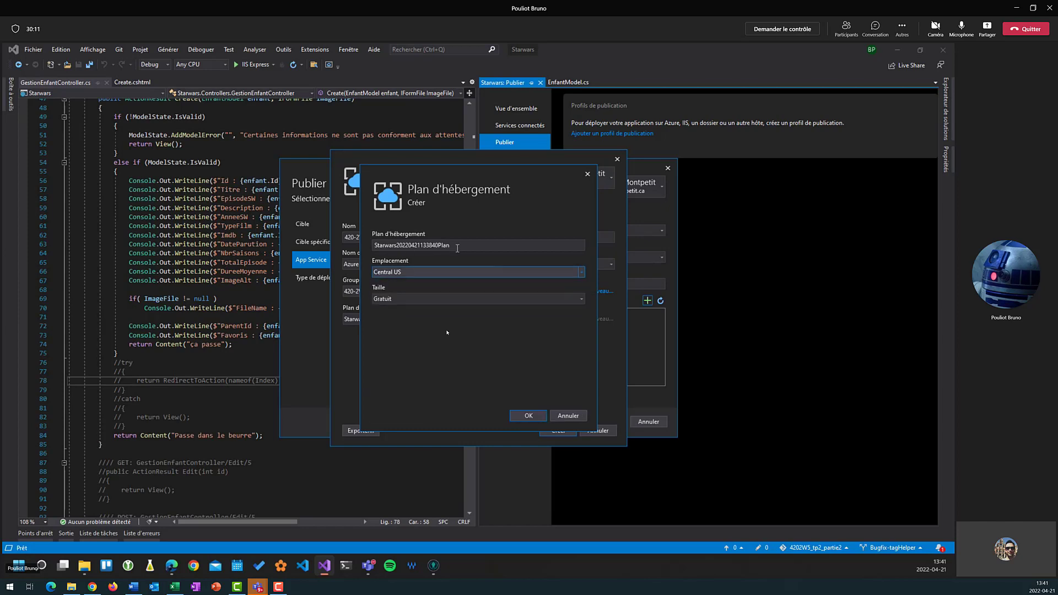
click(458, 247)
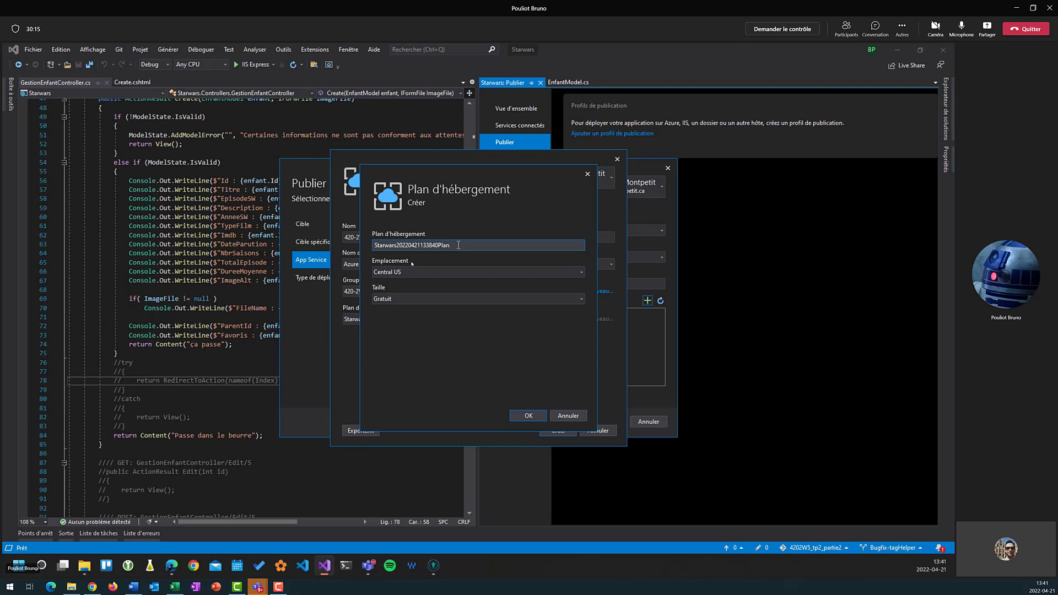
drag(457, 175, 606, 200)
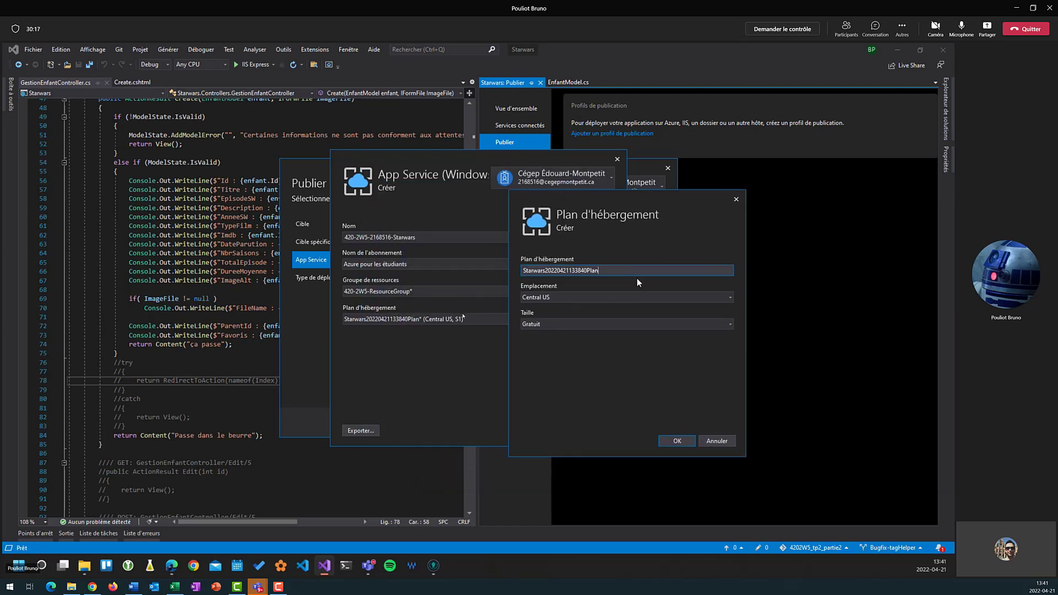
Set the hosting plan location to Canada East from the region list
click(632, 298)
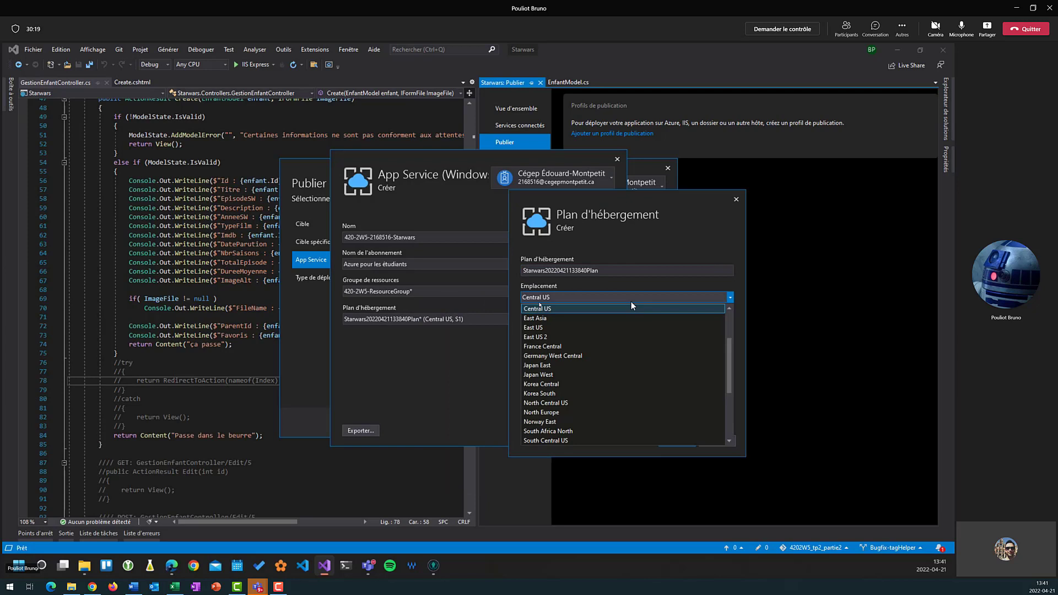
scroll(699, 362, down, 3)
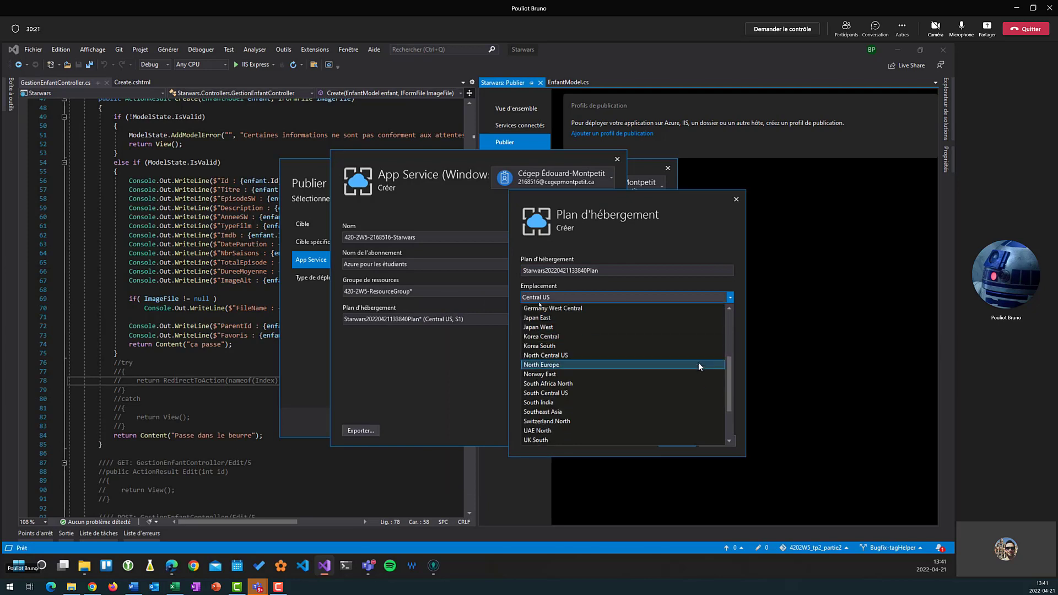
scroll(699, 366, down, 1)
scroll(699, 365, up, 6)
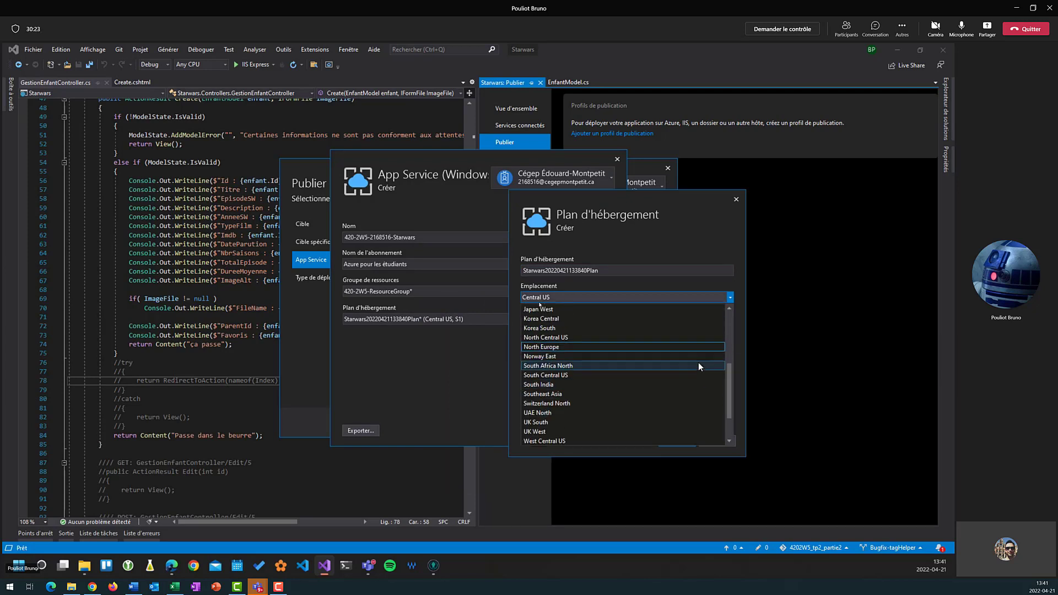
scroll(699, 362, up, 1)
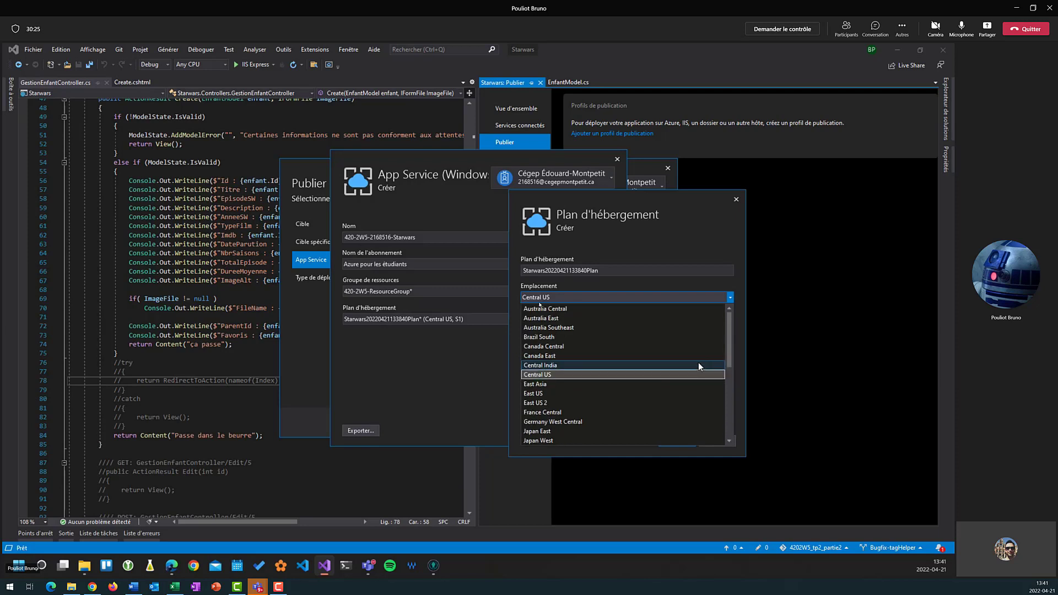
click(564, 355)
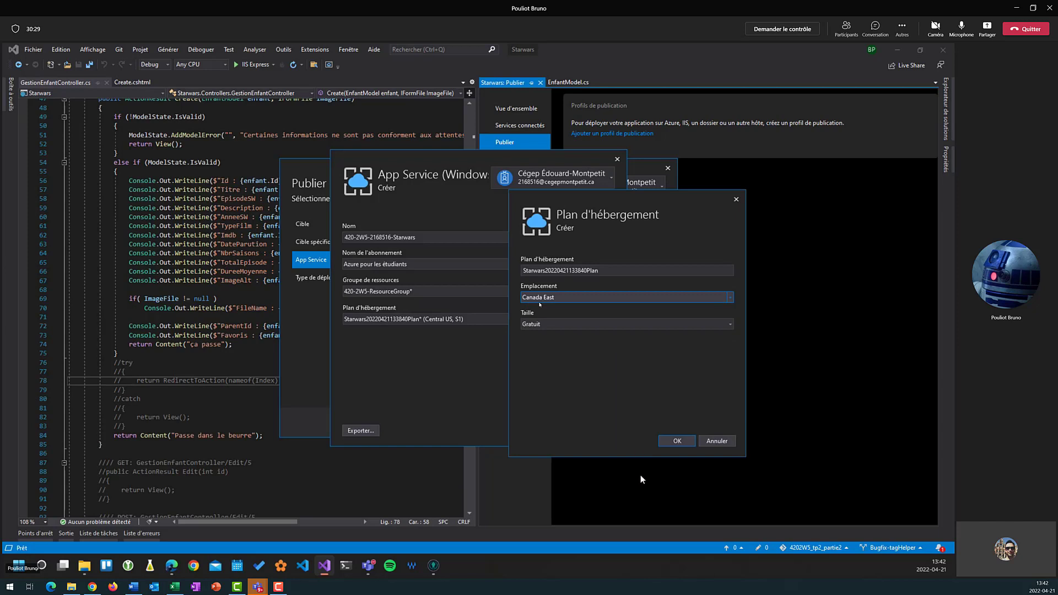
click(574, 298)
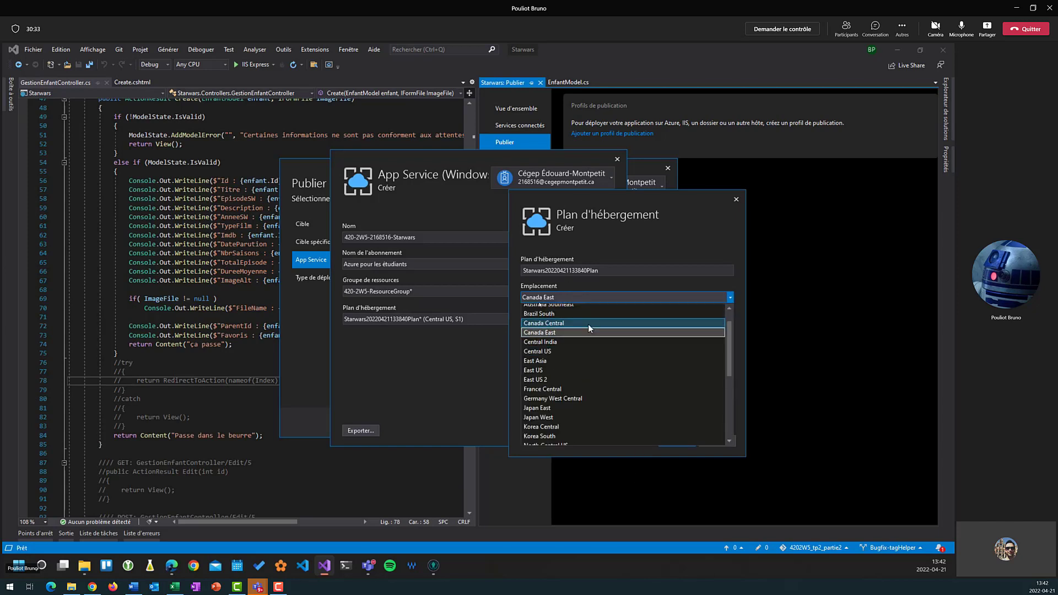
scroll(589, 328, up, 2)
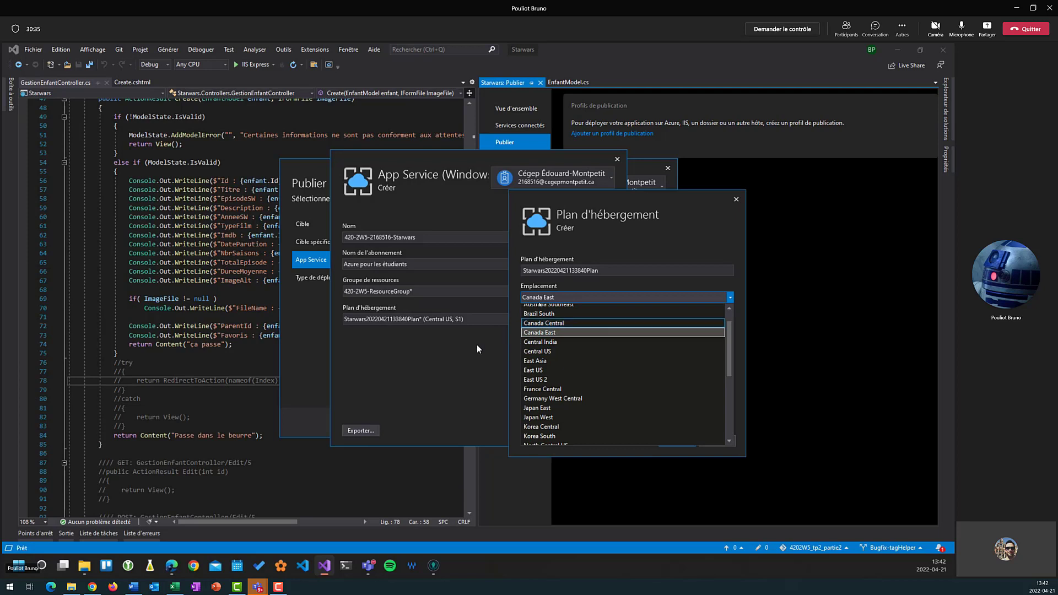
click(635, 235)
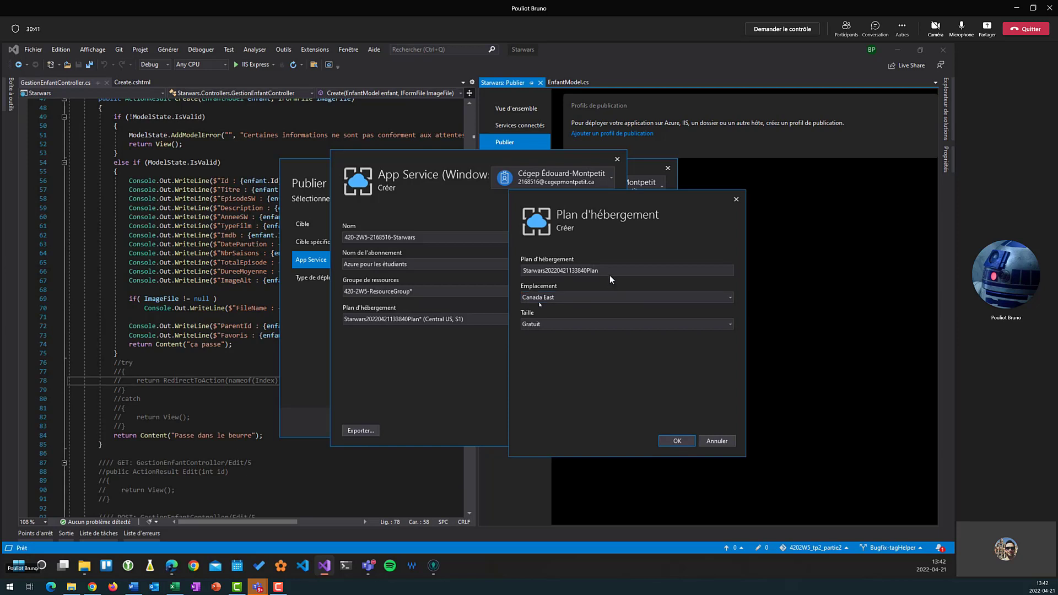
Rename the hosting plan to 420-2W5-Starwars and confirm it with OK
drag(609, 272, 409, 264)
text(420)
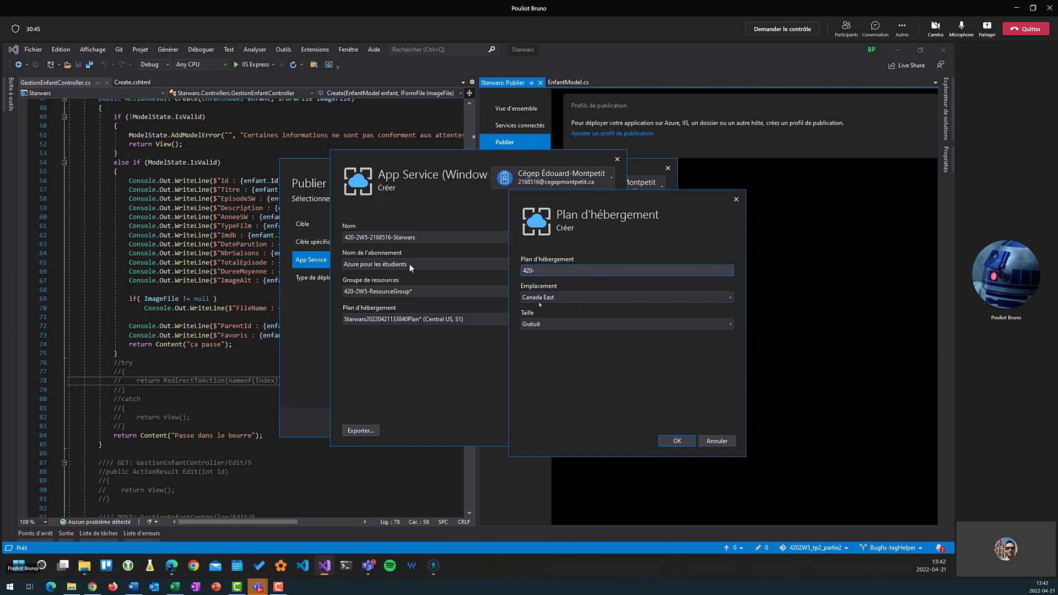
text(-2W5-Starwars)
click(677, 441)
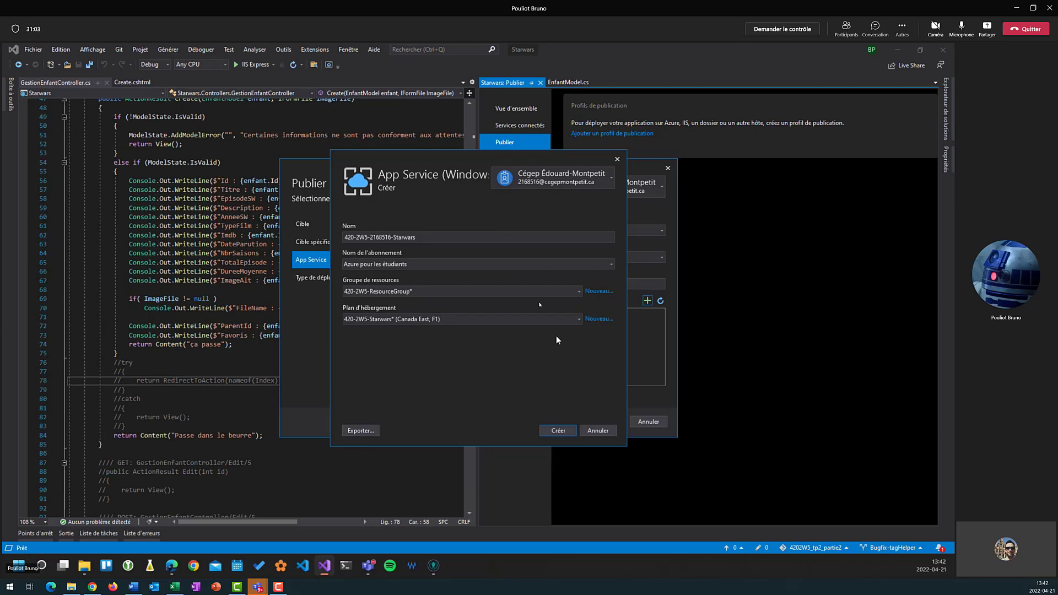
Create the Starwars App Service in 420-2W5-ResourceGroup and wait for it in the publish list
click(563, 430)
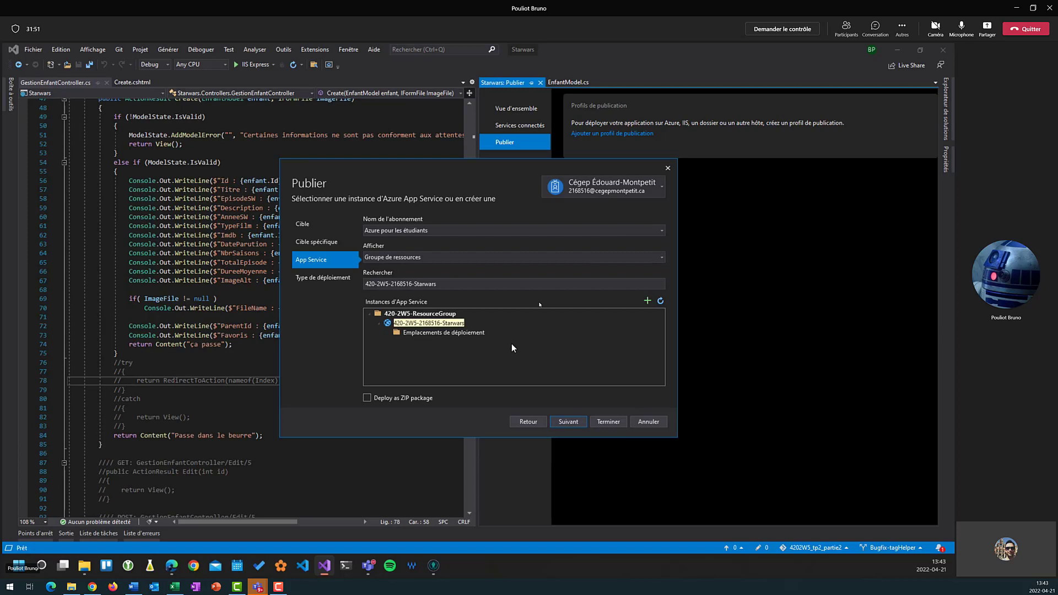
Target the new Starwars App Service and finish with the 'Publier (génère un fichier pubxml)' option
click(444, 334)
click(576, 421)
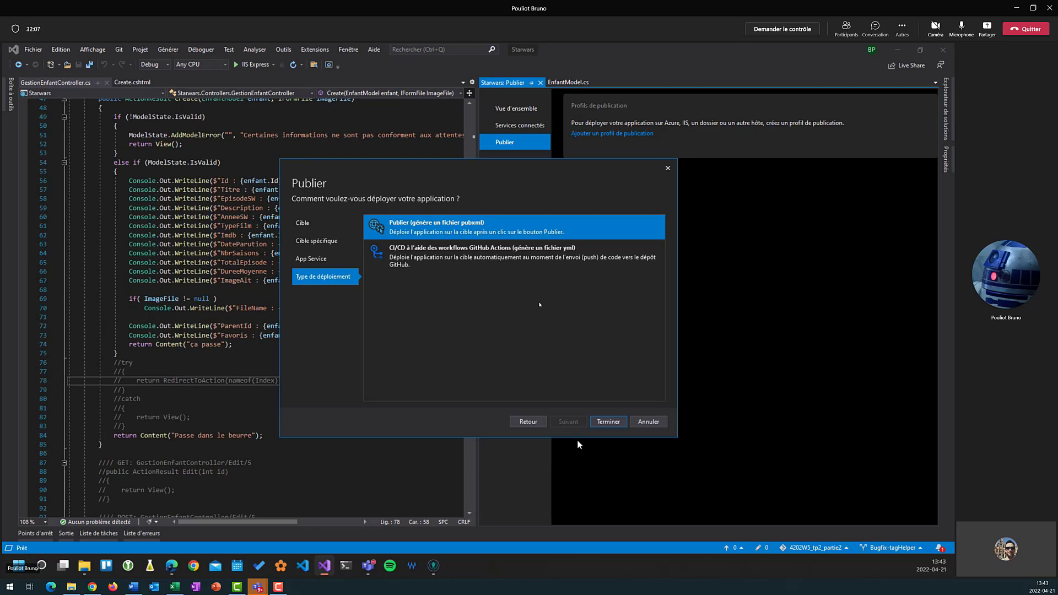
click(608, 426)
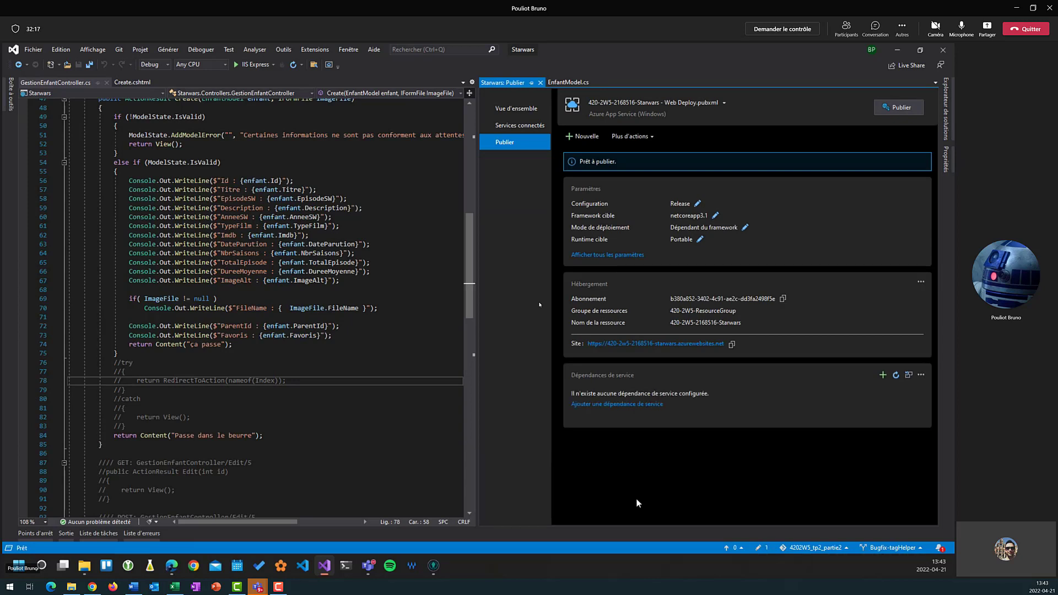
Publish the Starwars site to its Azure App Service and open it live
click(901, 105)
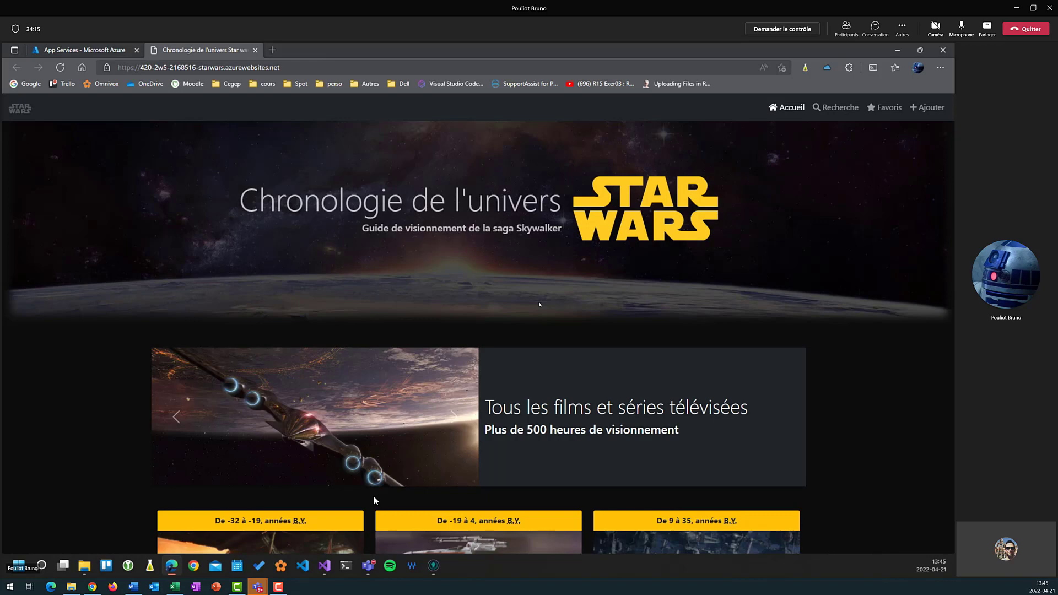
Browse the live site's home and Recherche pages, then return to Visual Studio's publish result
scroll(423, 403, down, 5)
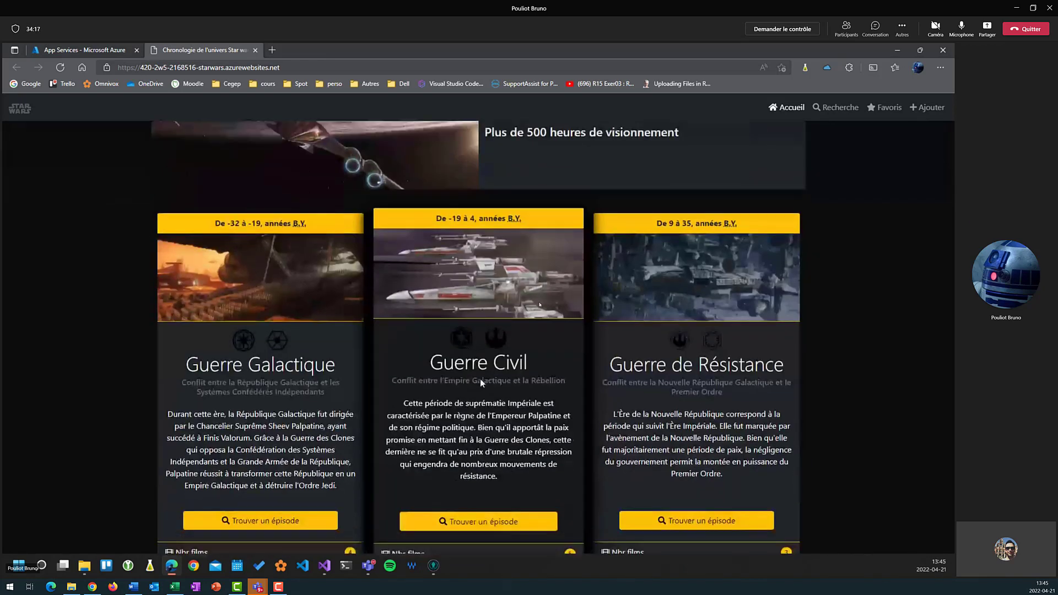
scroll(480, 379, down, 6)
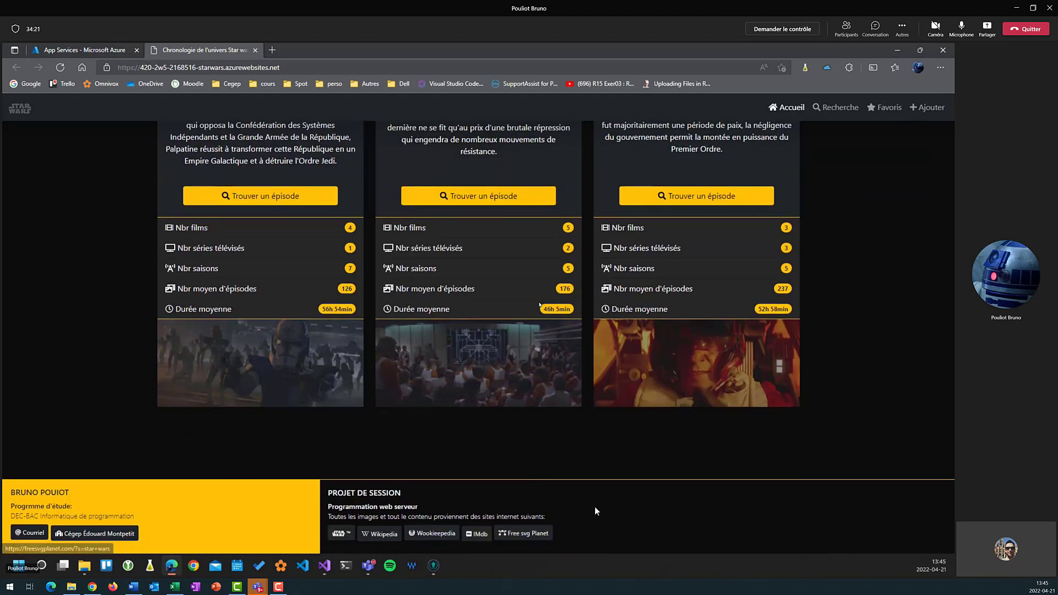
scroll(595, 507, up, 7)
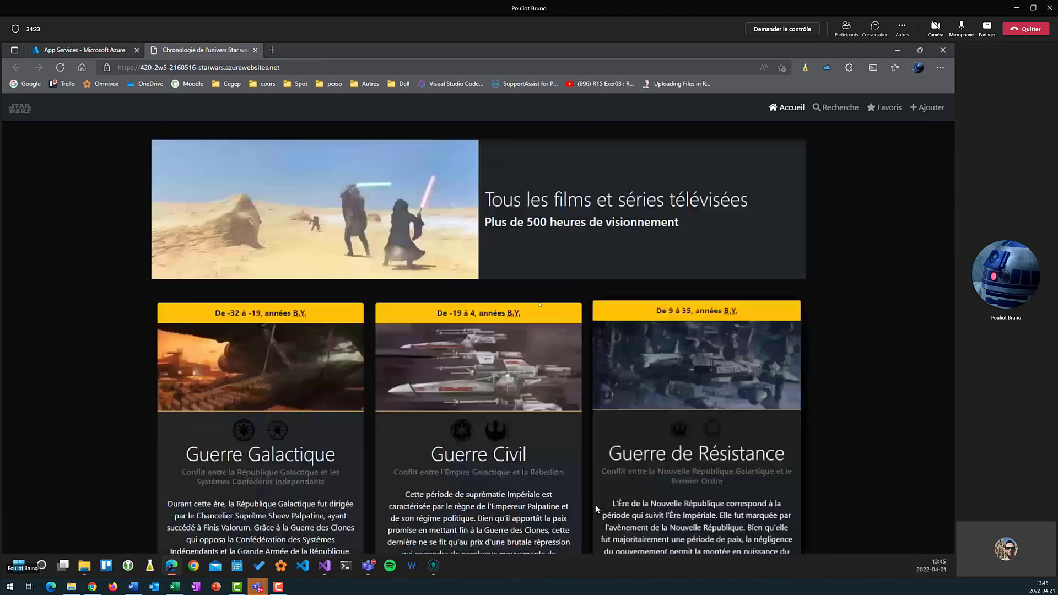
scroll(595, 504, down, 5)
click(623, 464)
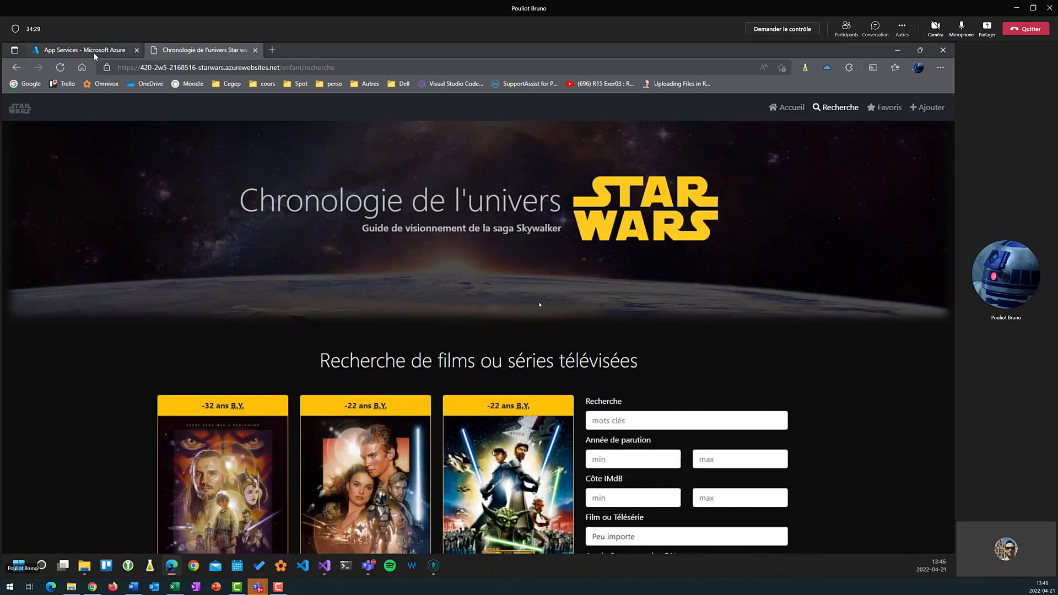
click(325, 568)
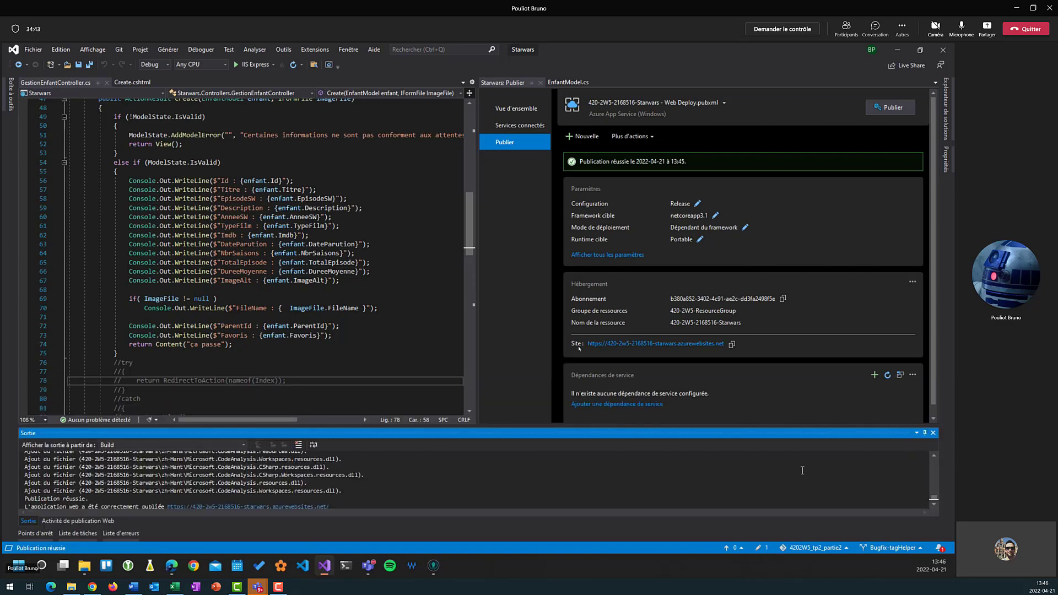
Hide the Sortie panel and close the controller, Publier, EnfantModel.cs and Create.cshtml tabs
click(842, 318)
click(926, 433)
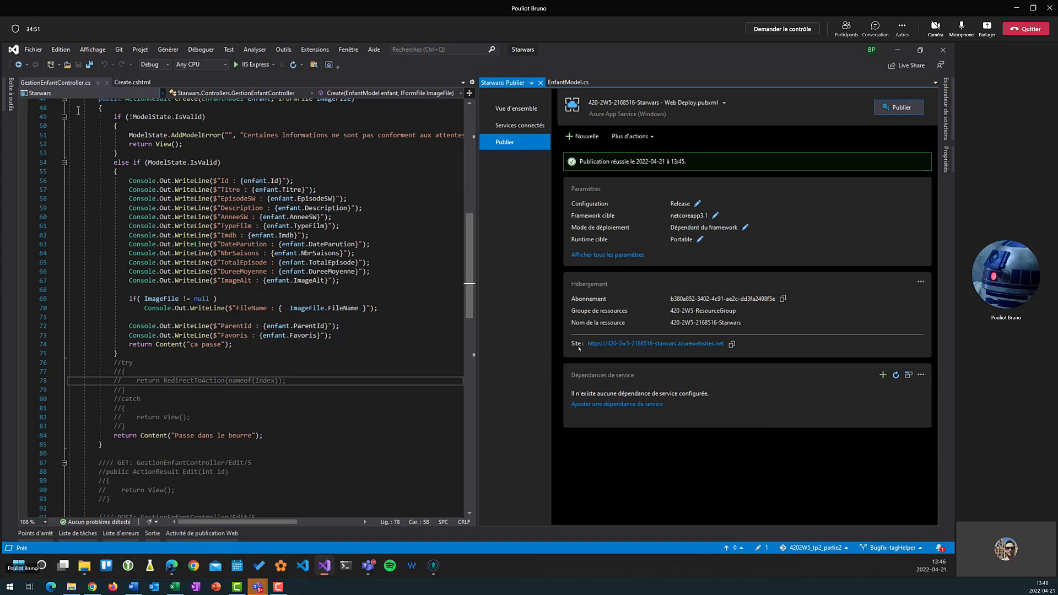
click(107, 82)
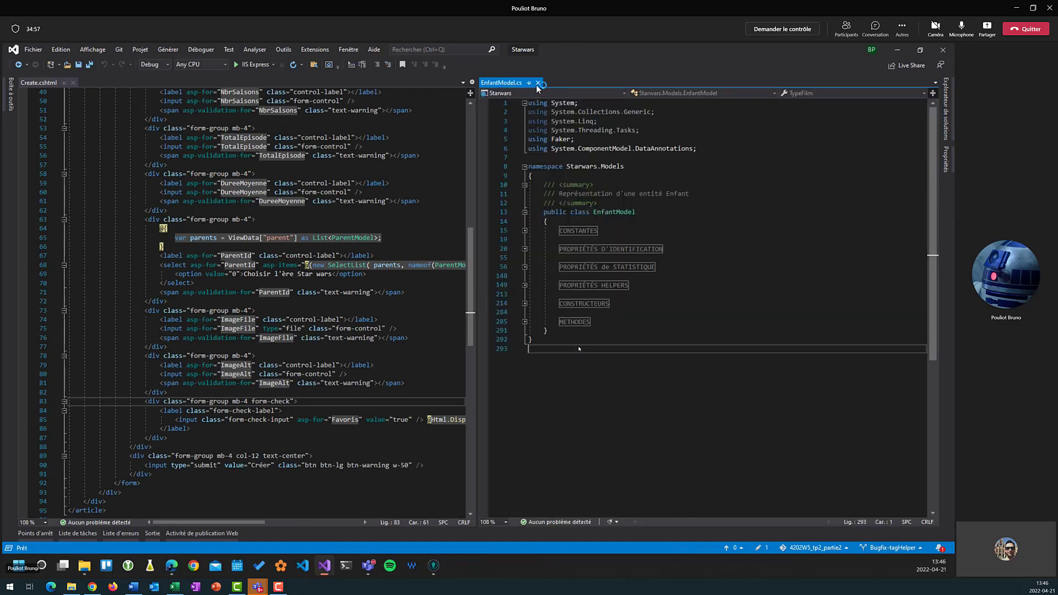
click(541, 82)
click(73, 83)
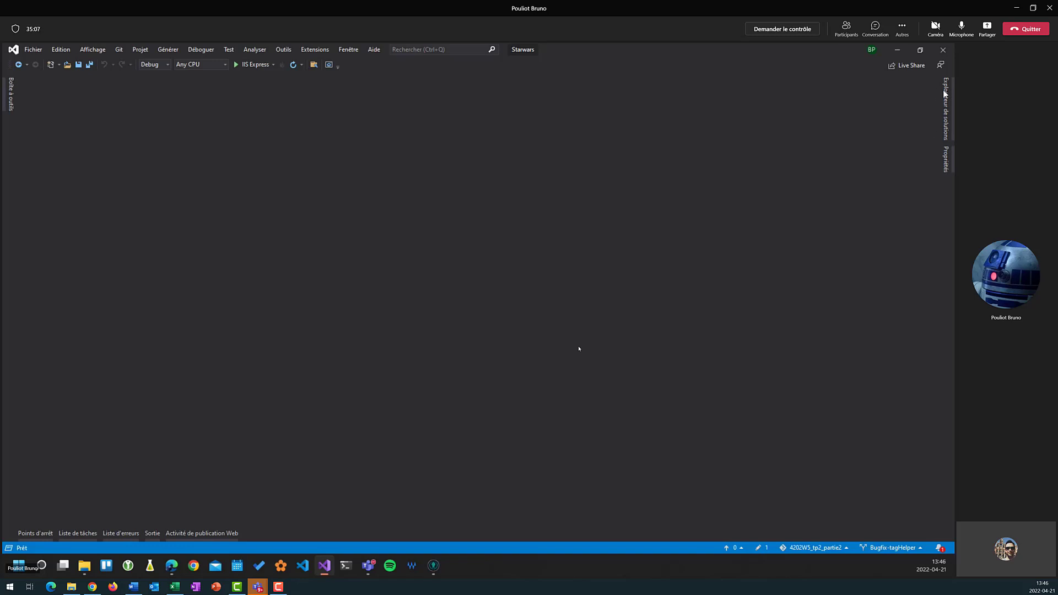
Reopen the Starwars project's publish page from its Solution Explorer context menu
click(945, 110)
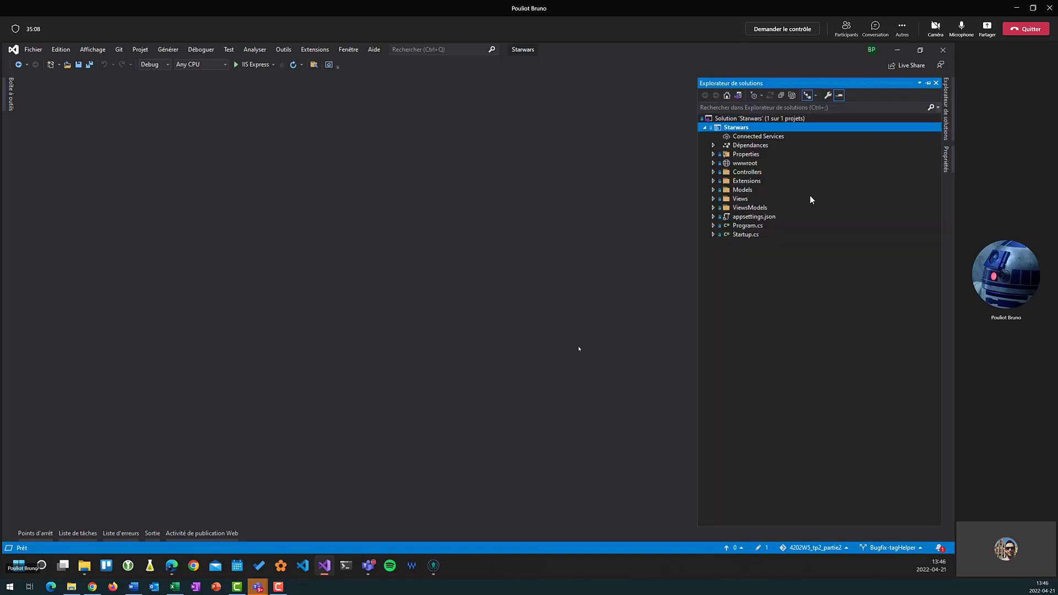
right_click(742, 129)
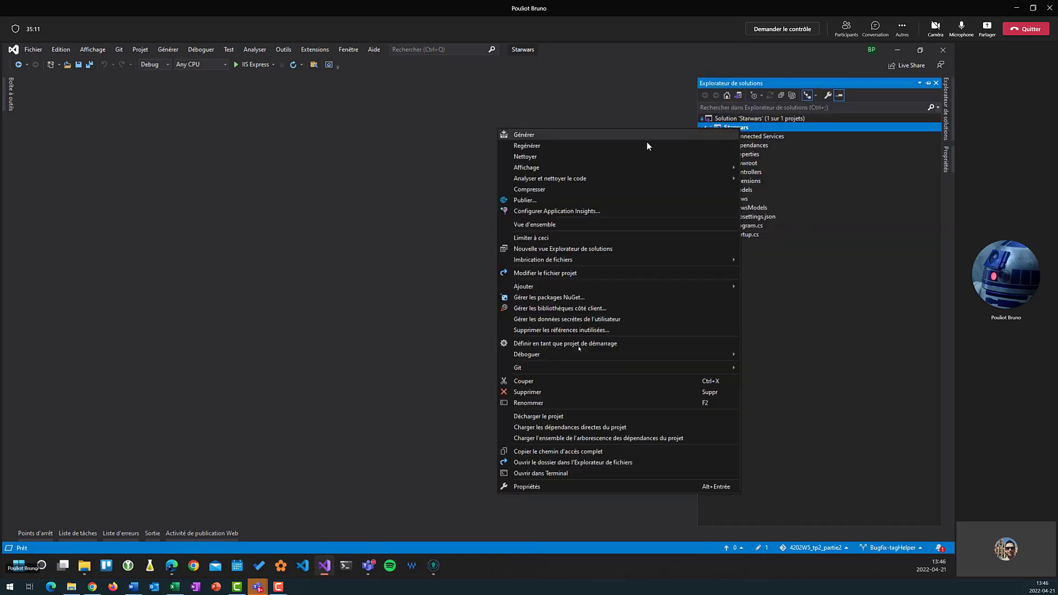
click(561, 205)
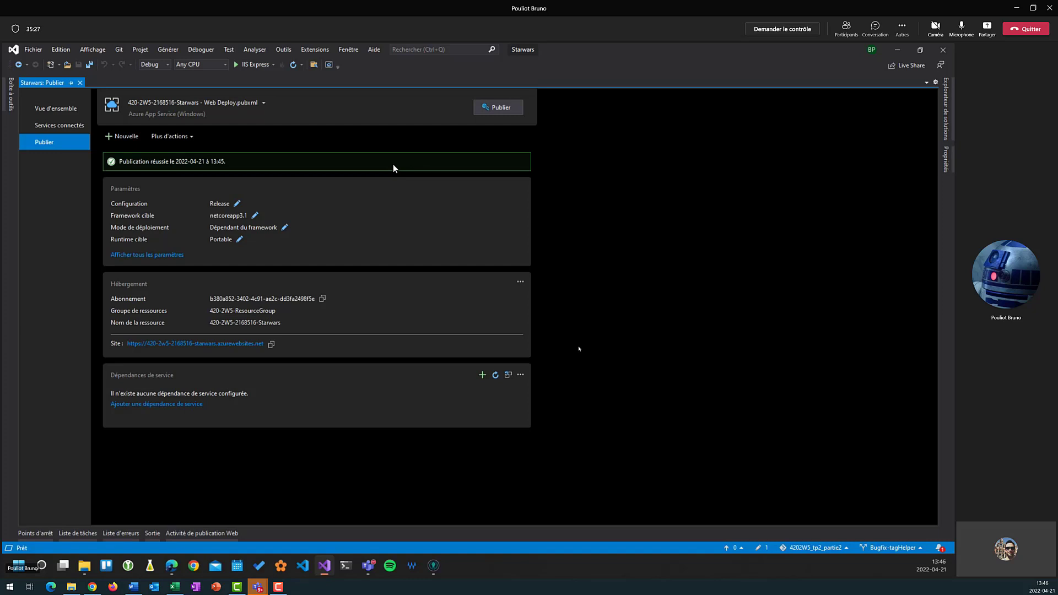
Expand Properties > PublishProfiles in Solution Explorer to reveal the Web Deploy .pubxml file
click(946, 110)
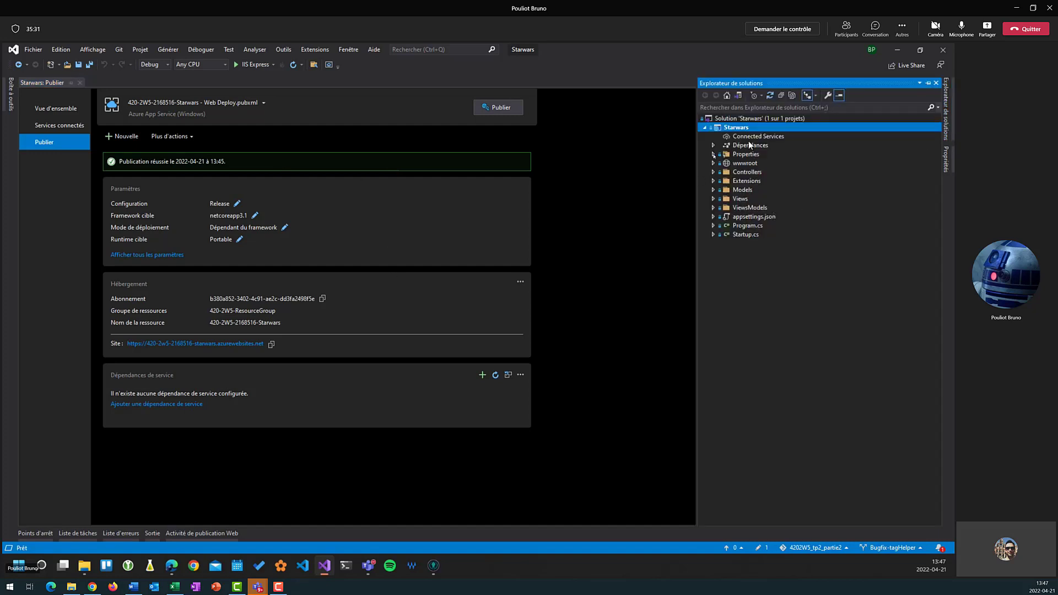
click(713, 155)
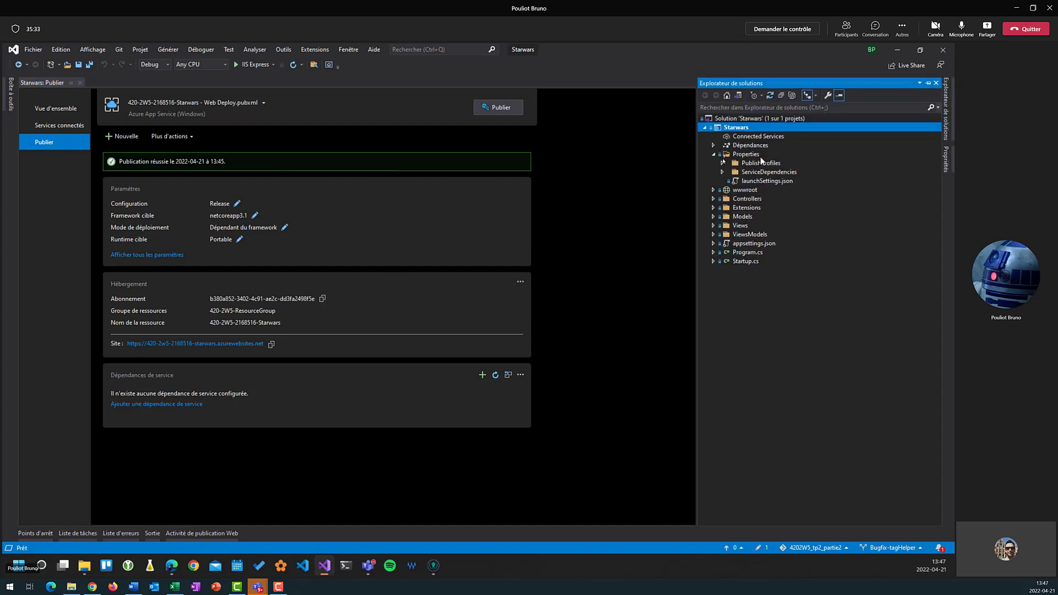
click(722, 165)
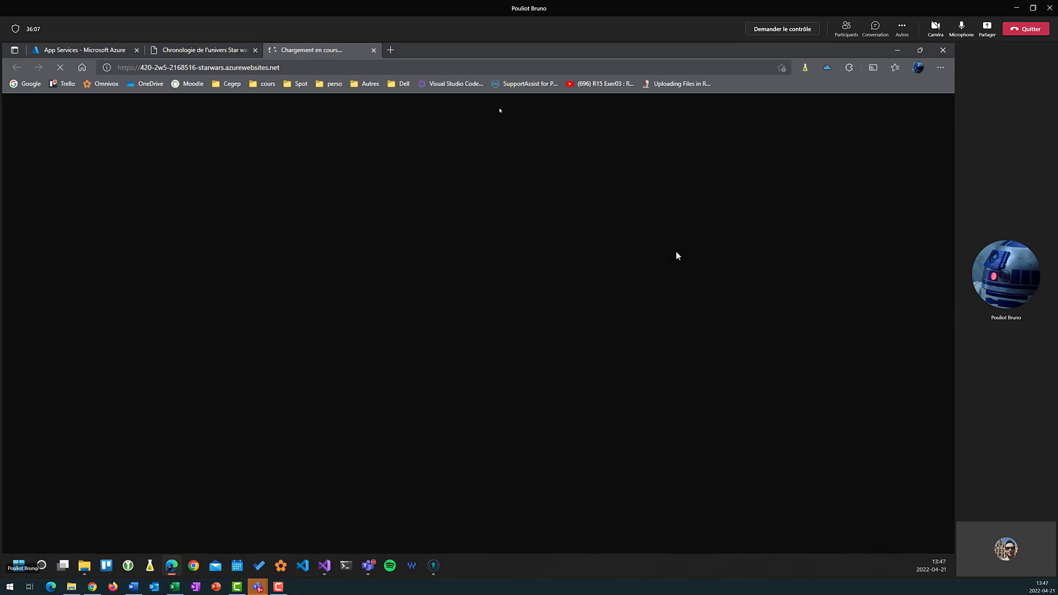
Close the older Star Wars tab and bring up the republished site in Edge
click(232, 50)
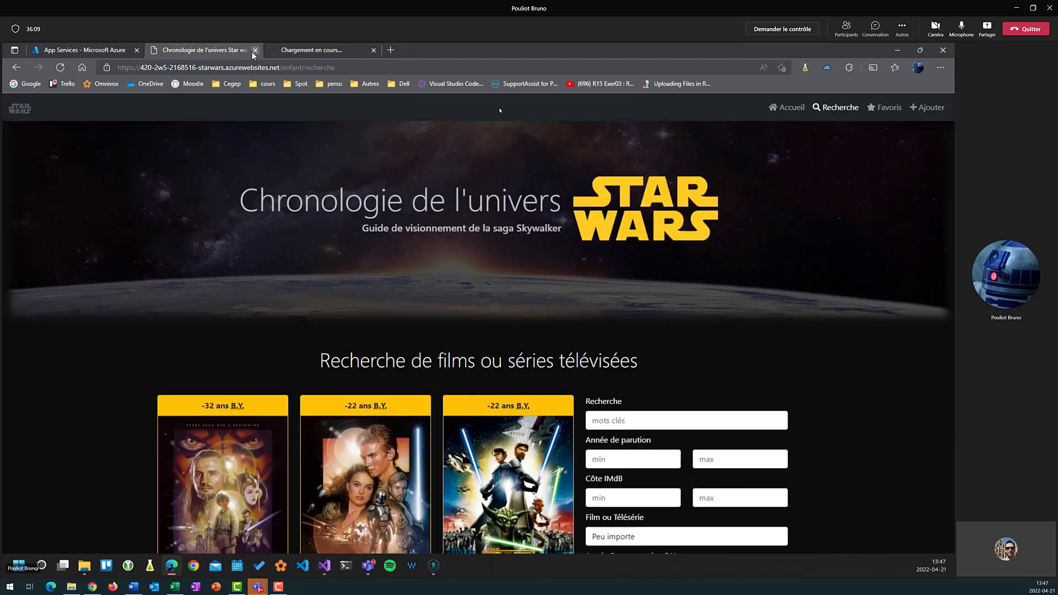
click(255, 51)
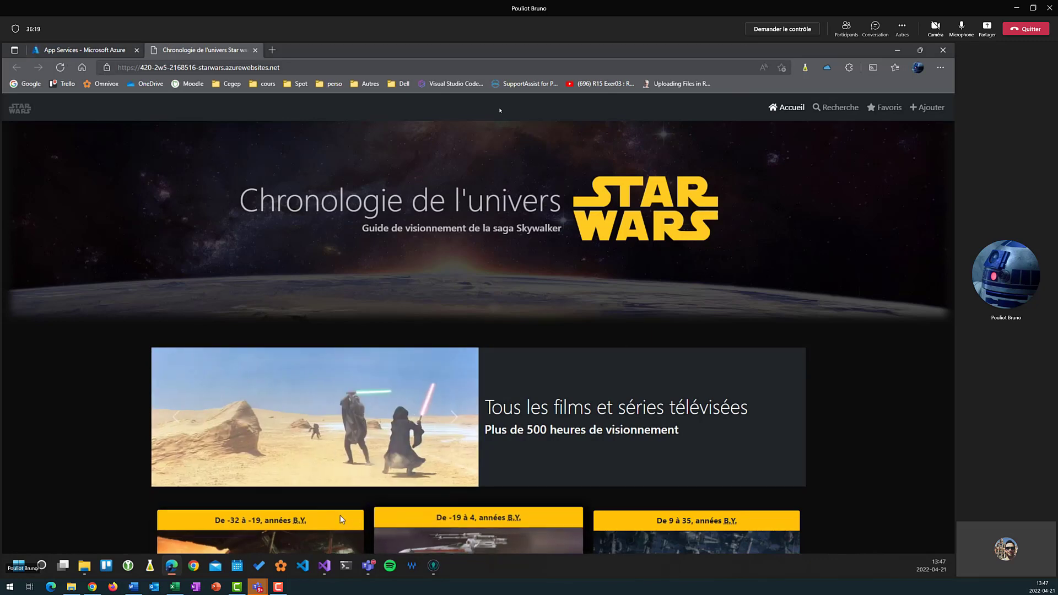
click(326, 567)
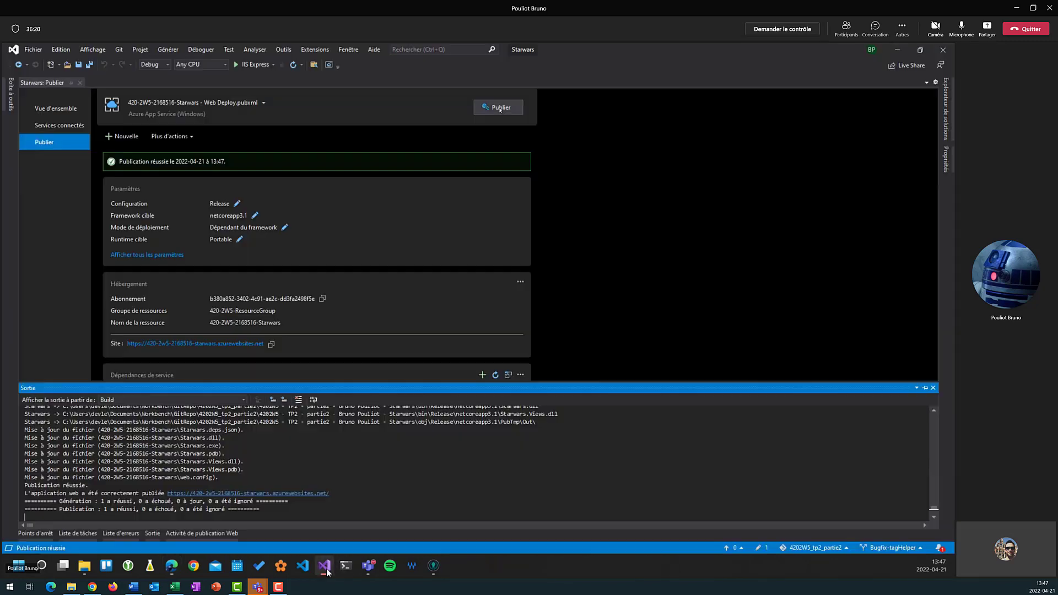
click(742, 259)
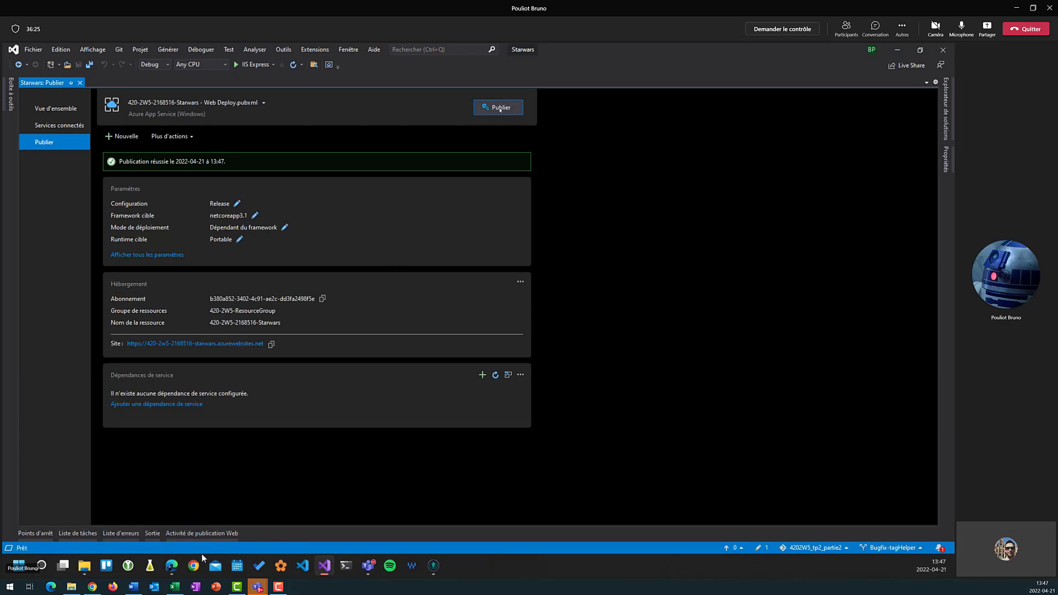
click(171, 565)
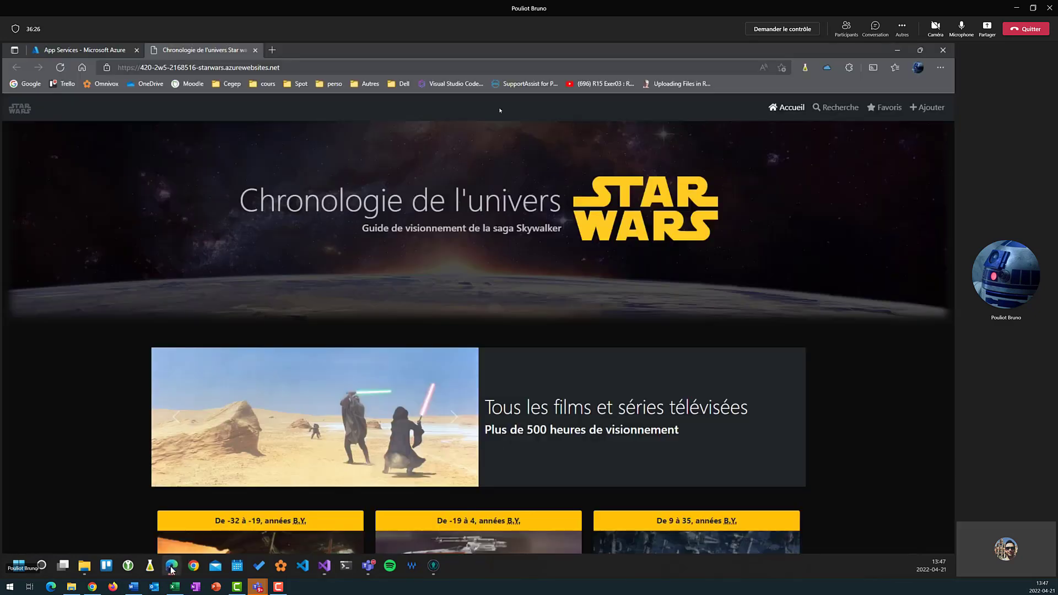
Refresh the App Services list showing Starwars on the free tier, then return to Azure home
click(107, 51)
click(61, 69)
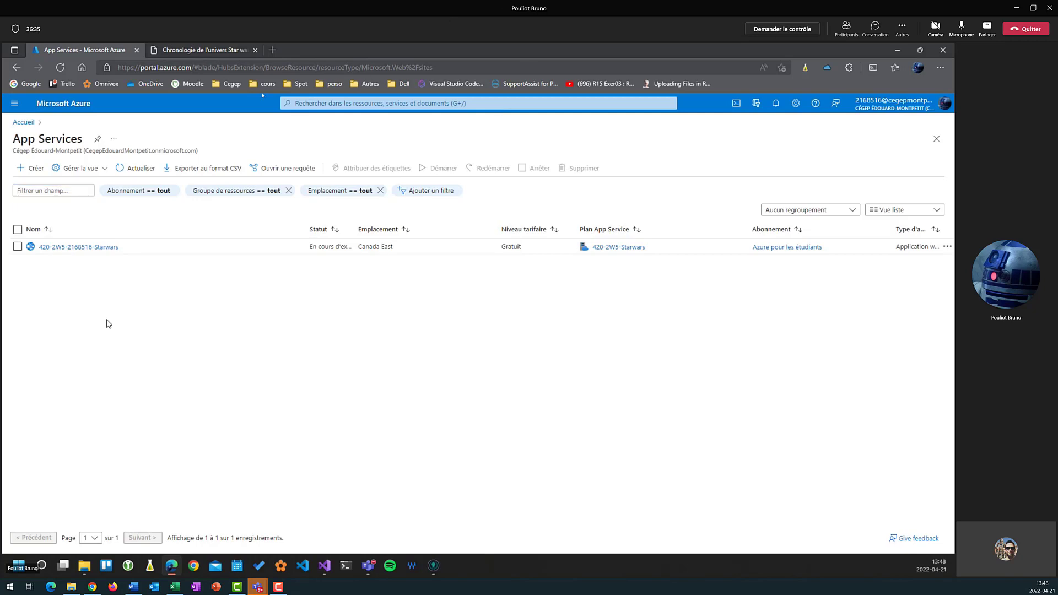
click(63, 105)
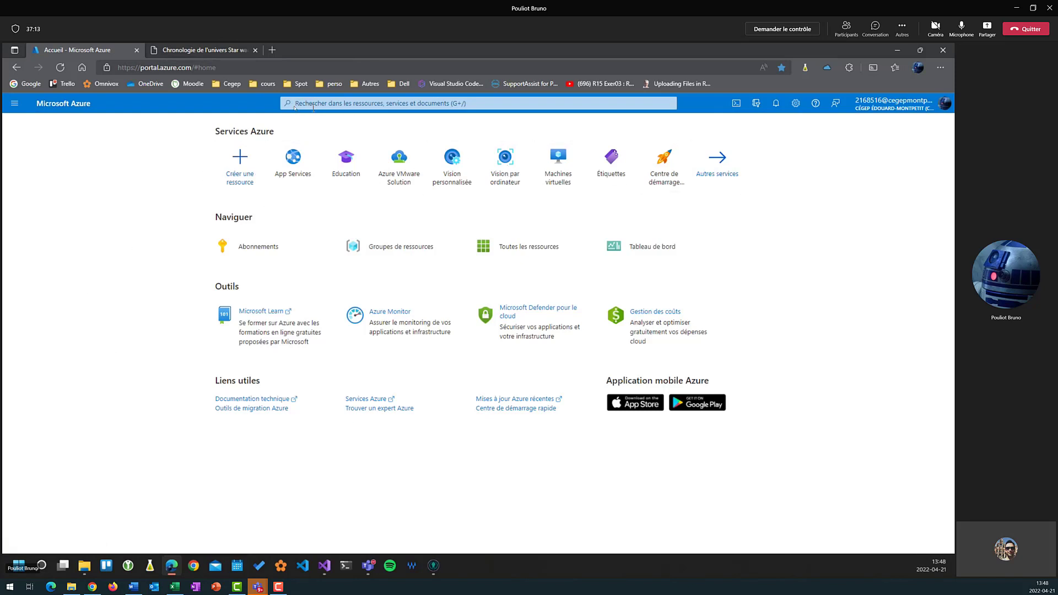
Search the portal for 'group' and open Groupes de ressources
click(373, 102)
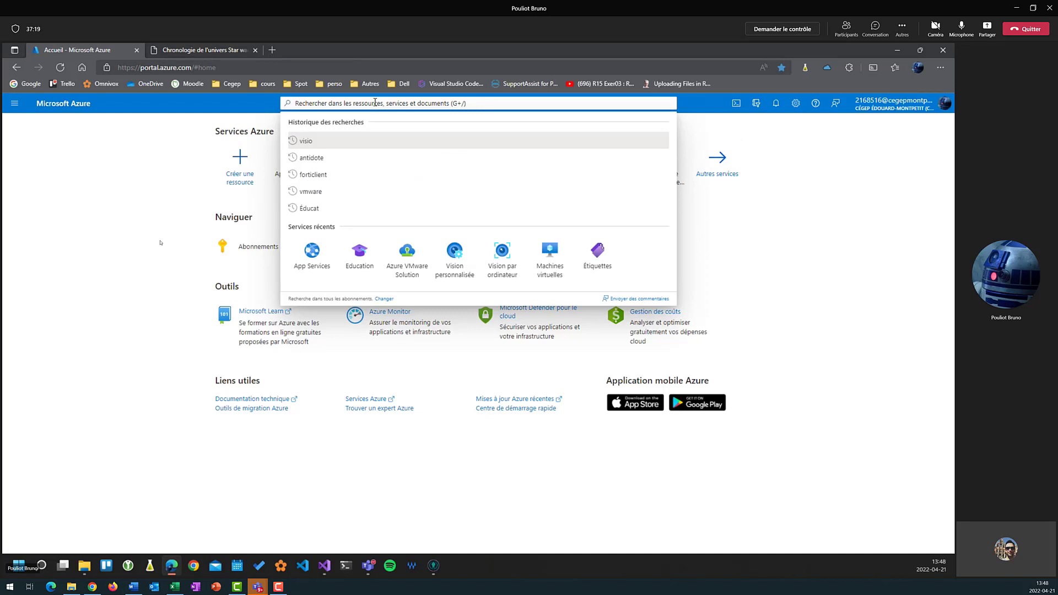
text(group)
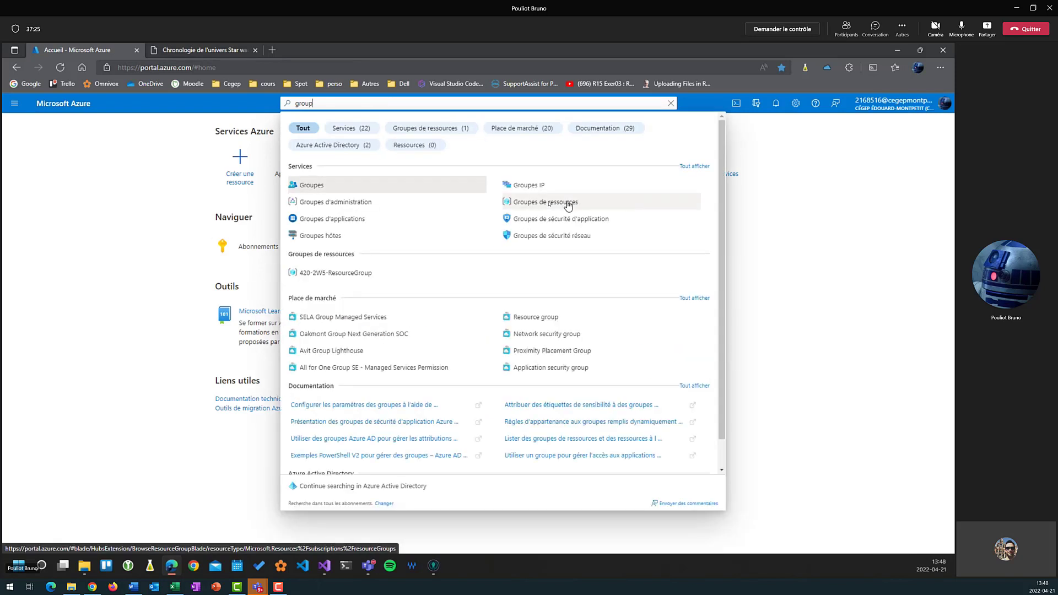
click(568, 206)
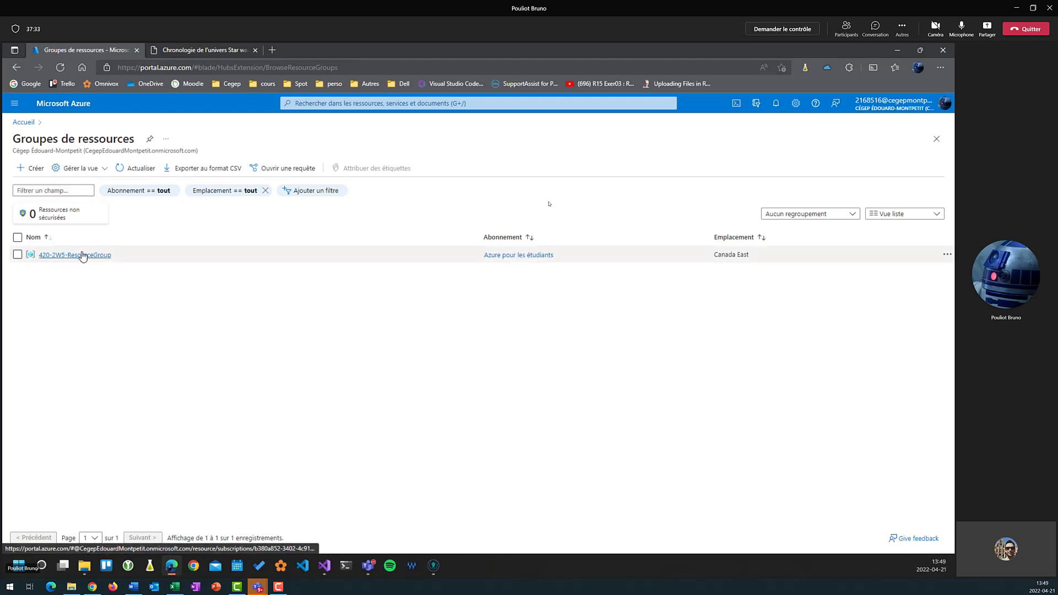
Go into 420-2W5-ResourceGroup and select the Starwars App Service from its resource list
click(104, 255)
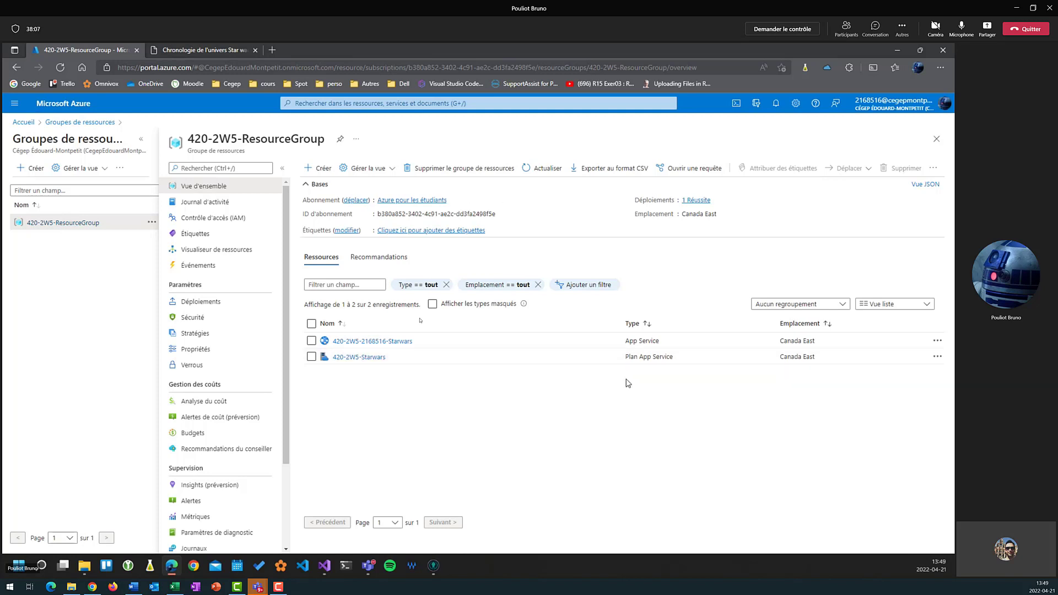
click(368, 341)
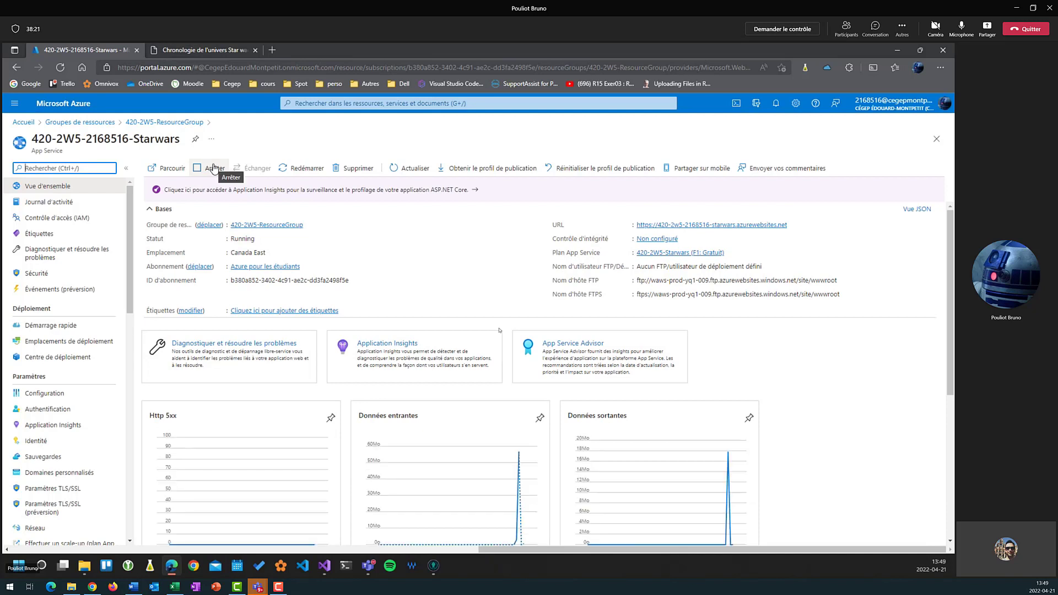
Stop the Starwars web app and reload the site to confirm it returns Error 403
click(213, 168)
click(173, 223)
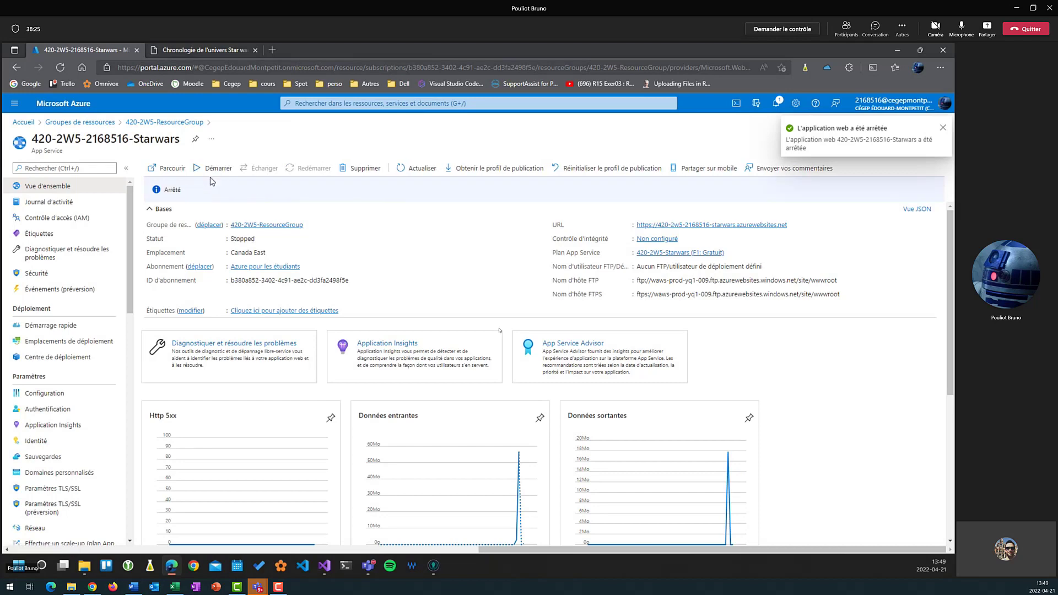
click(60, 67)
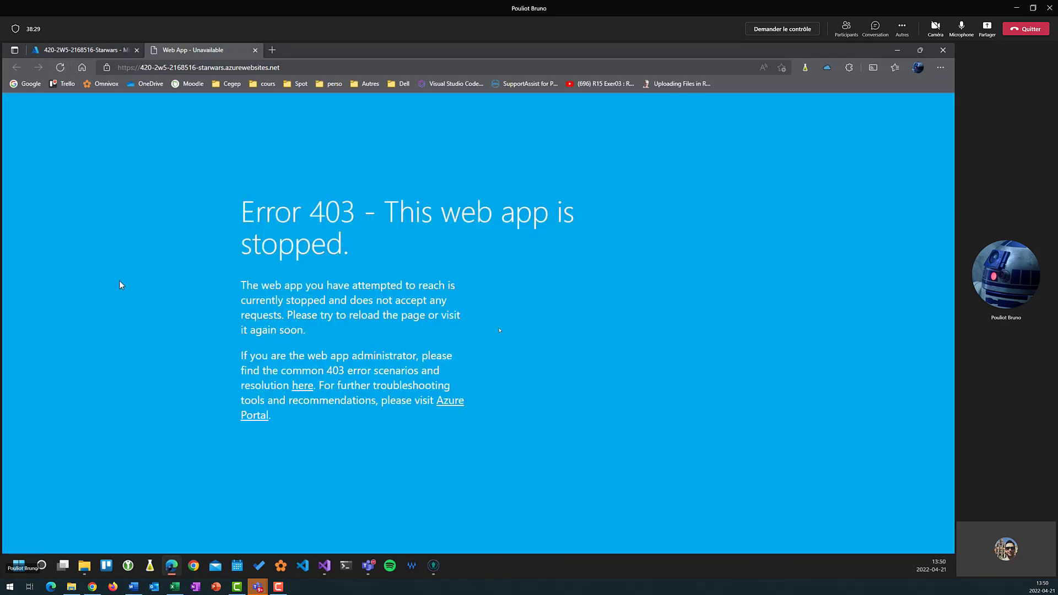
Start the web app again and reload the site until the Chronologie de l'univers page loads
click(106, 44)
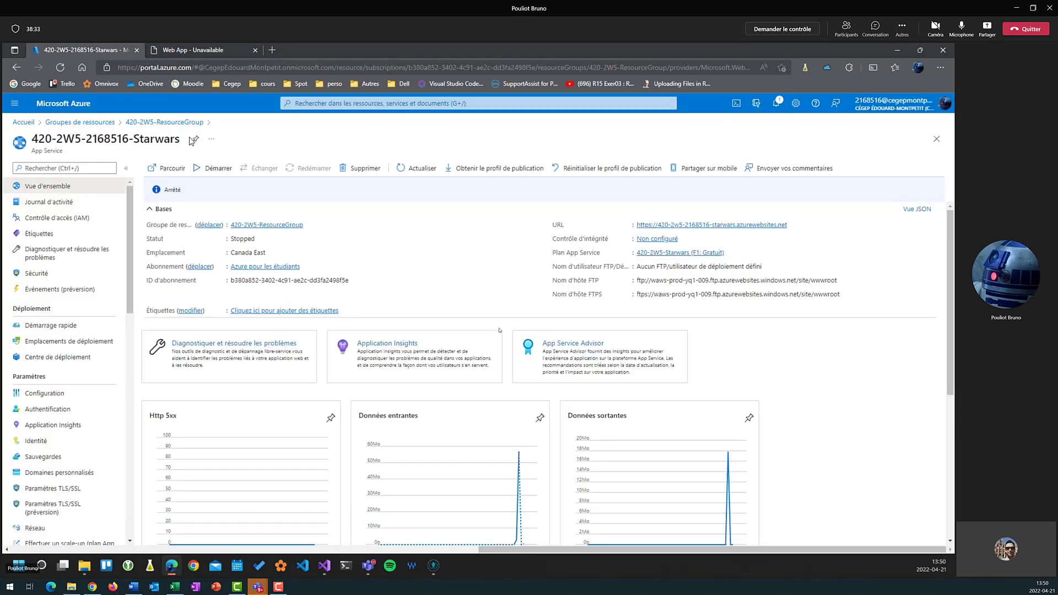
click(215, 168)
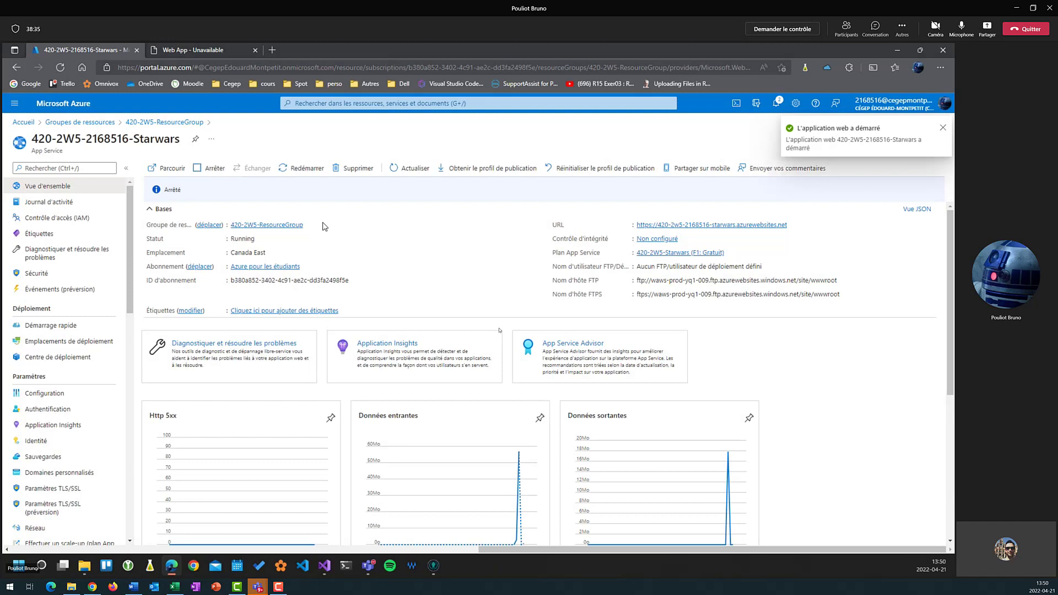
click(223, 50)
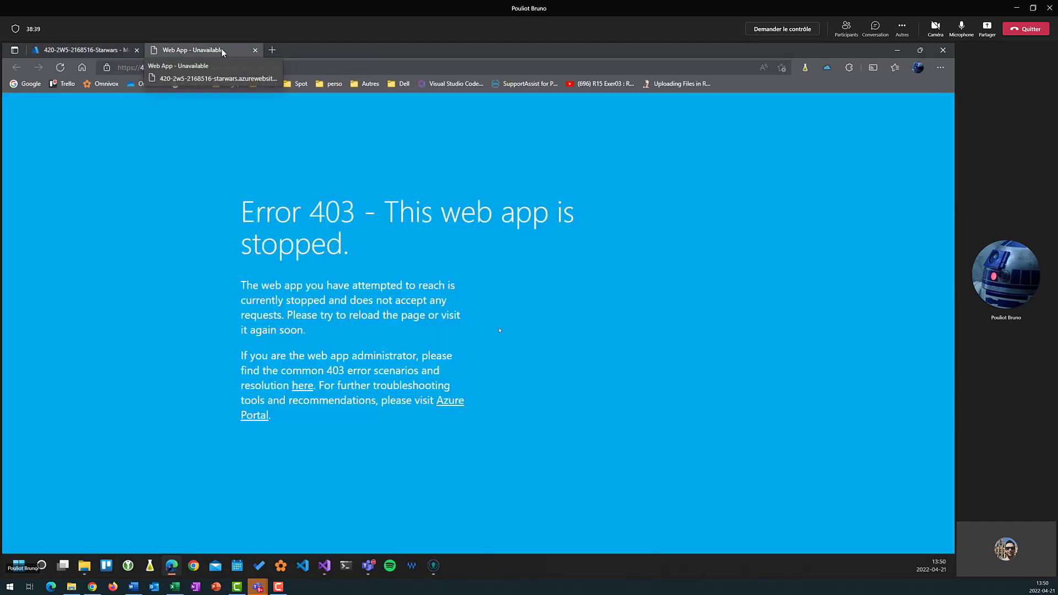
click(60, 67)
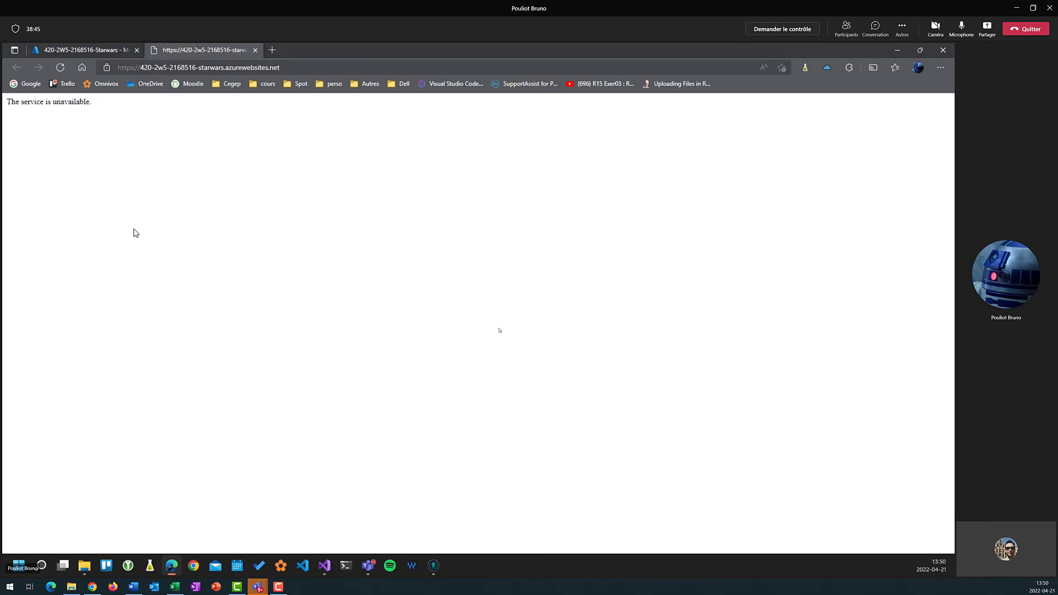
click(60, 67)
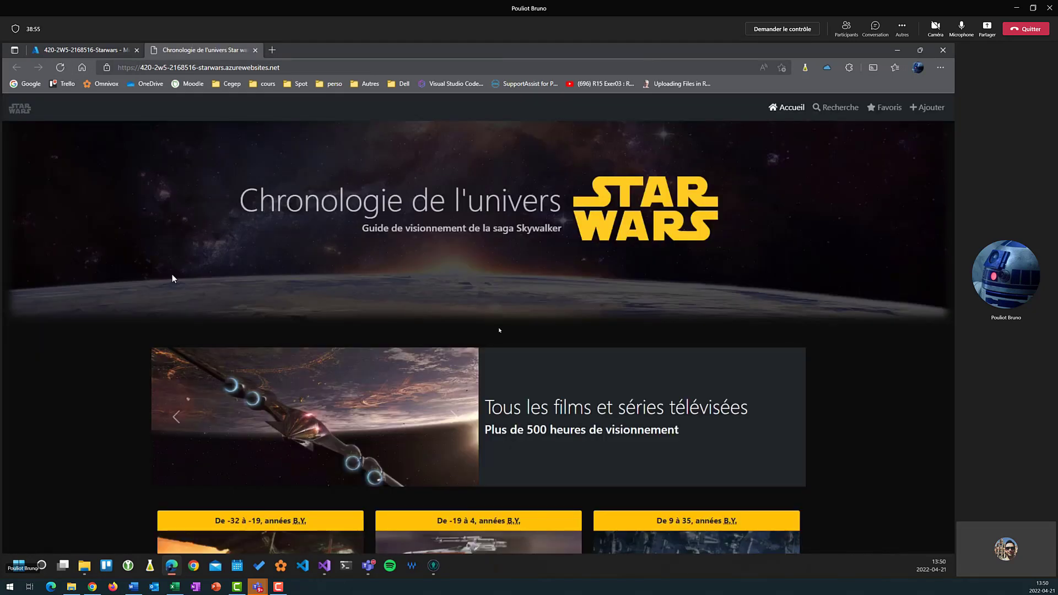
Scroll the Starwars Vue d'ensemble page to inspect the requests, data and response-time charts
click(86, 49)
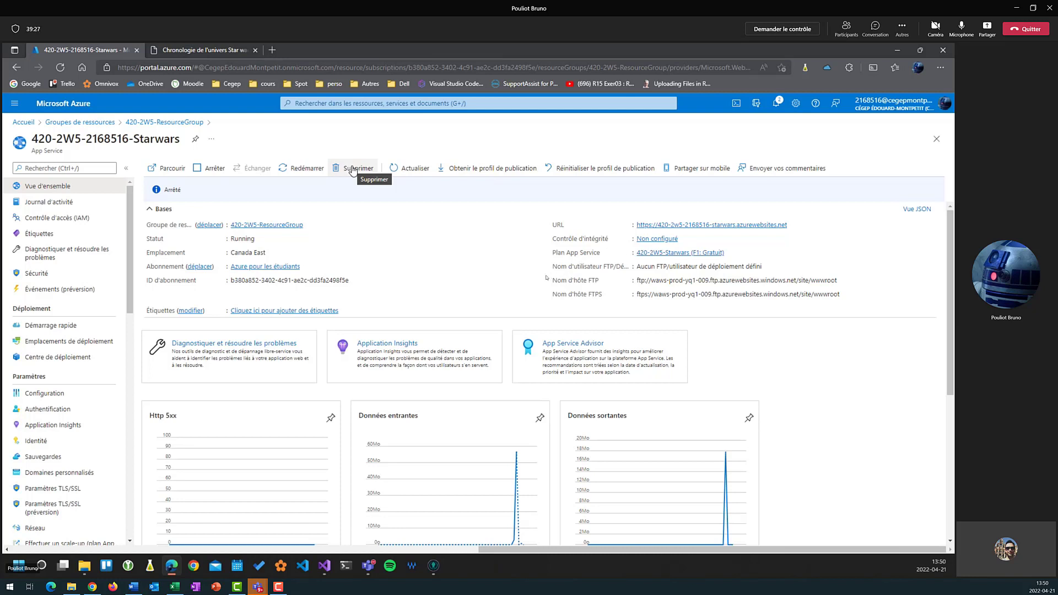
scroll(837, 426, down, 3)
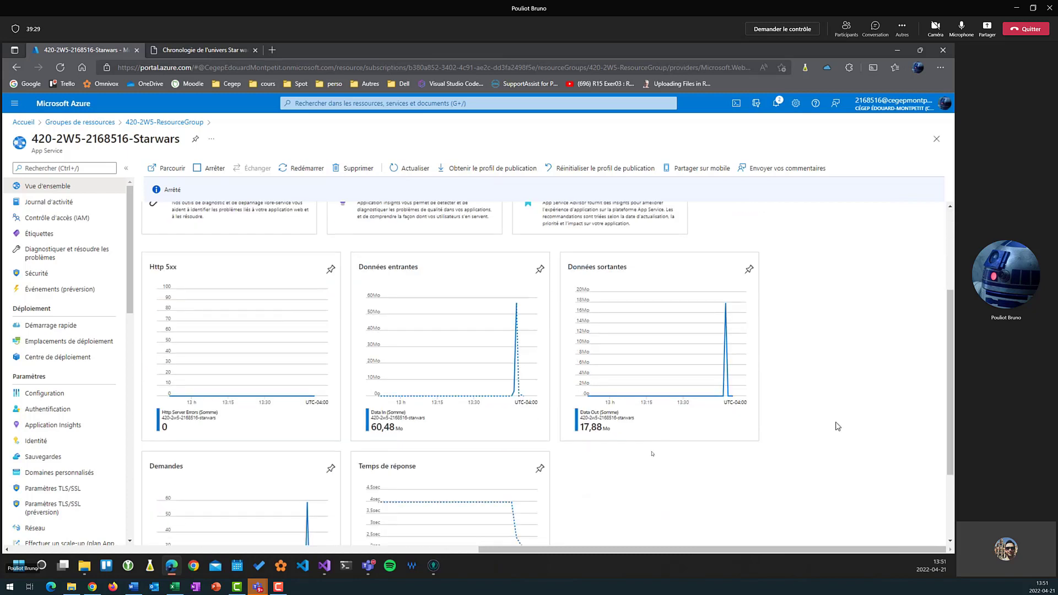
scroll(837, 426, down, 1)
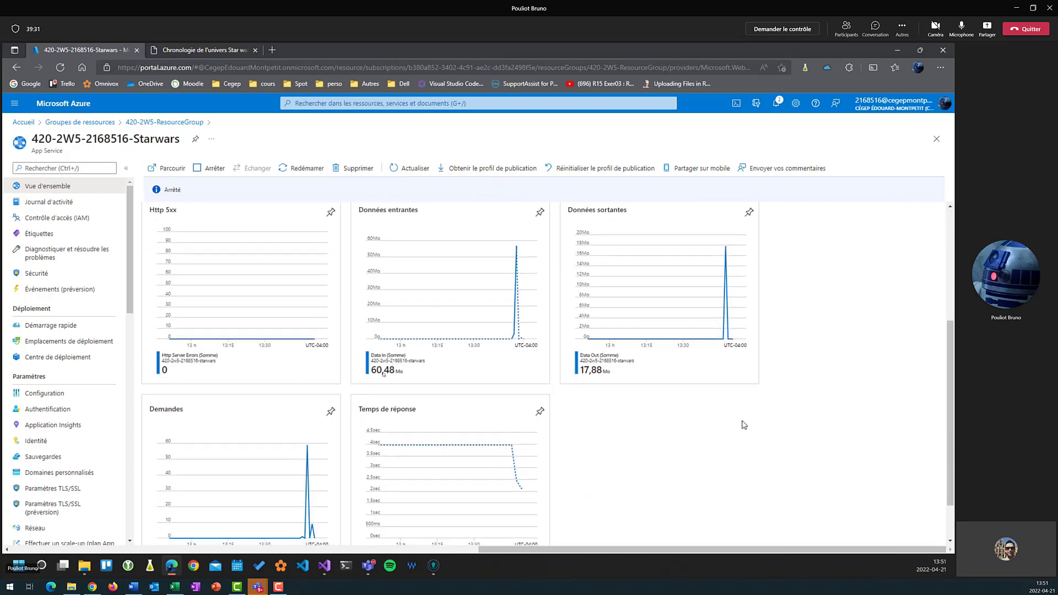
scroll(755, 447, down, 1)
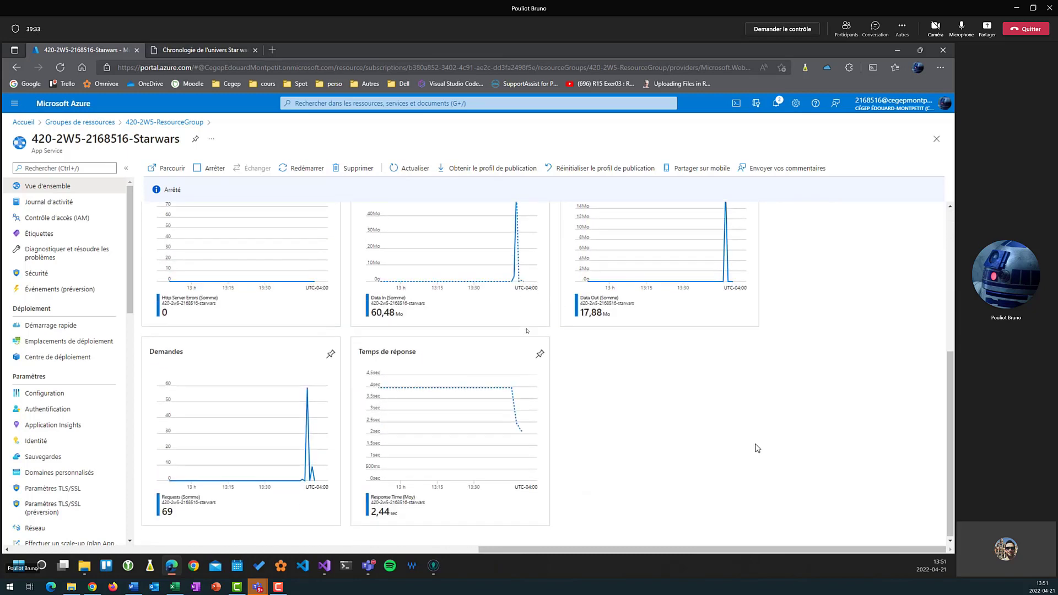
scroll(851, 419, up, 2)
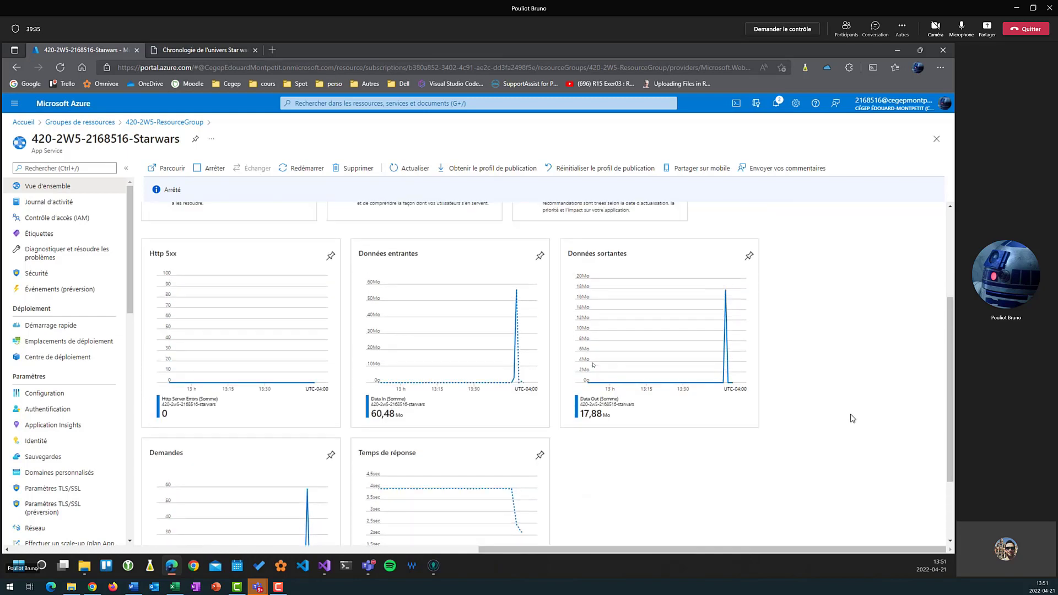
scroll(852, 418, up, 3)
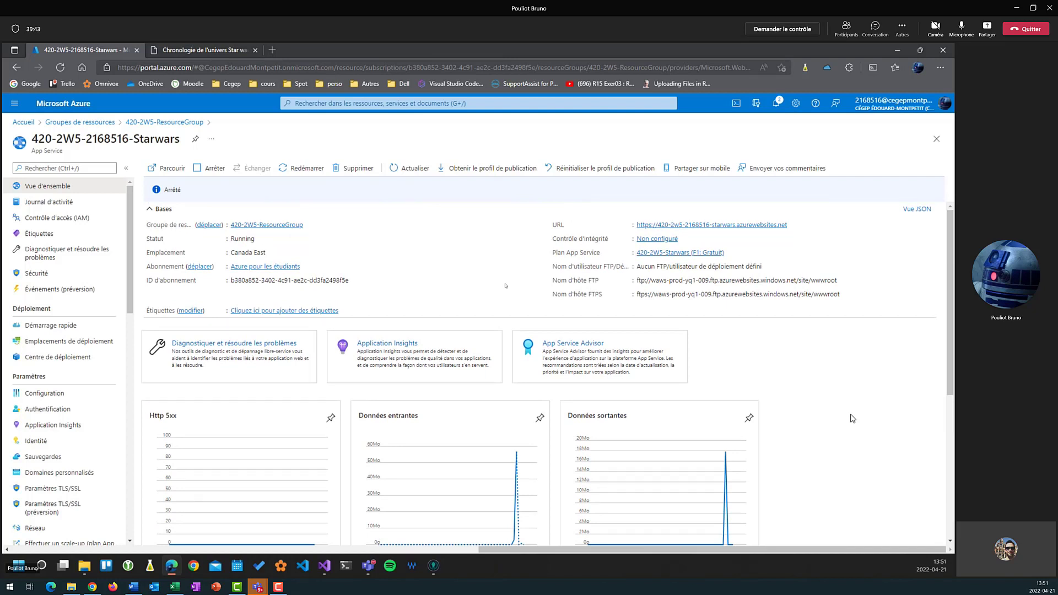
scroll(852, 419, down, 5)
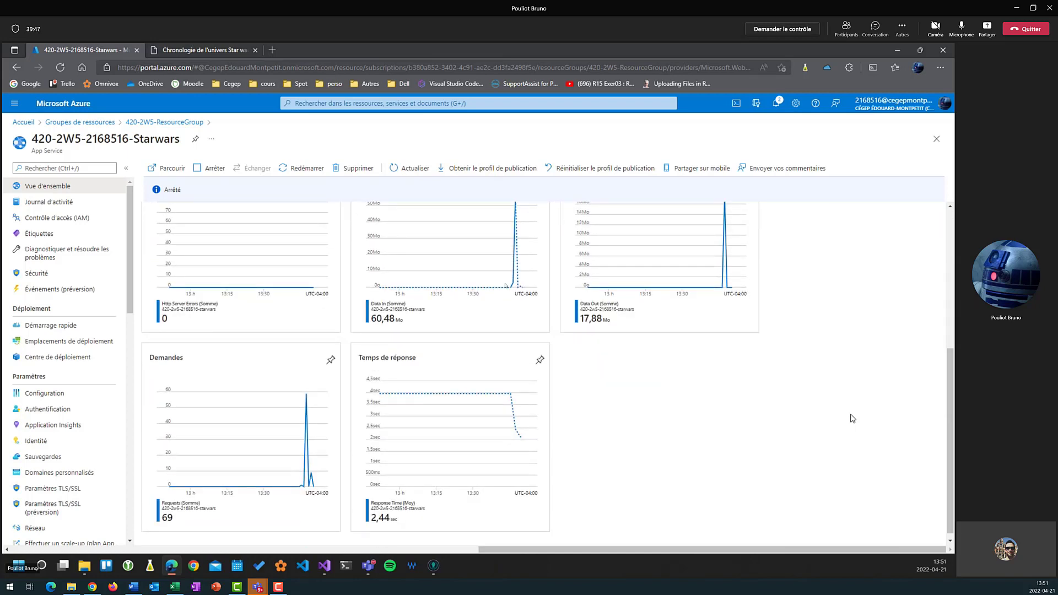
scroll(853, 418, up, 1)
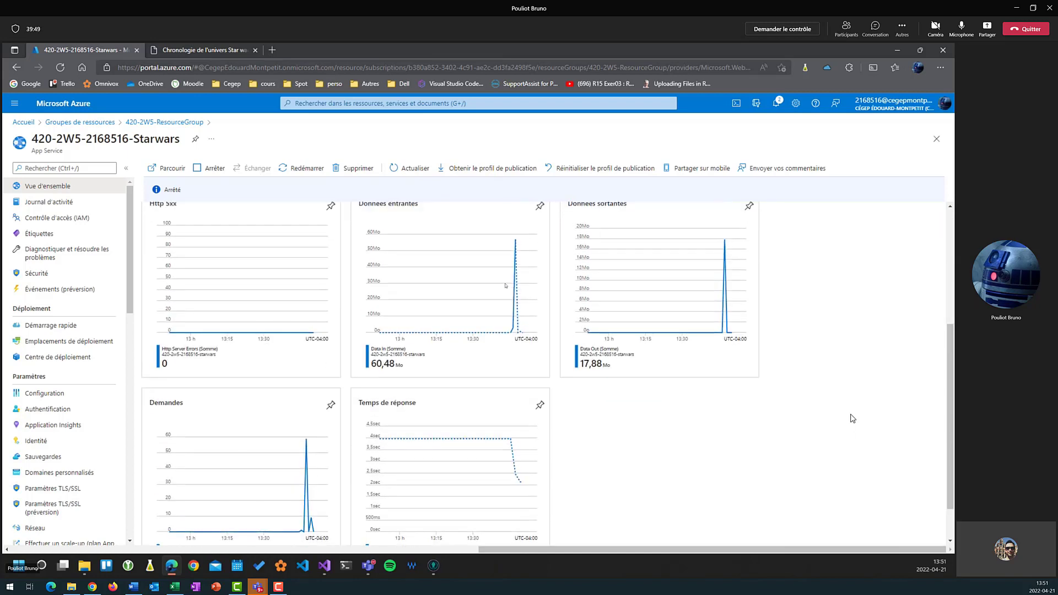
scroll(853, 418, up, 4)
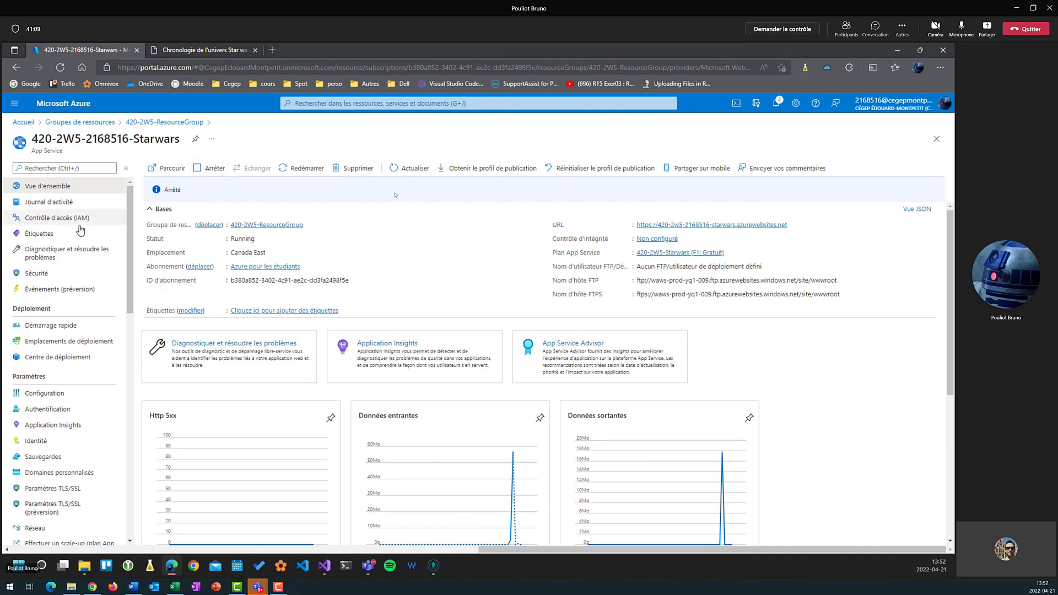
click(54, 202)
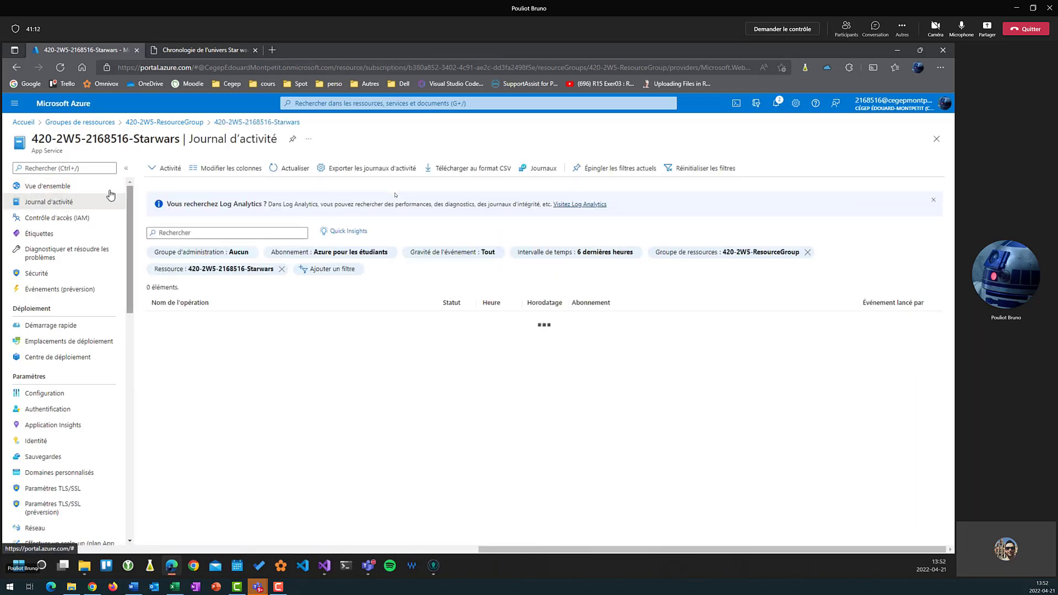
click(81, 190)
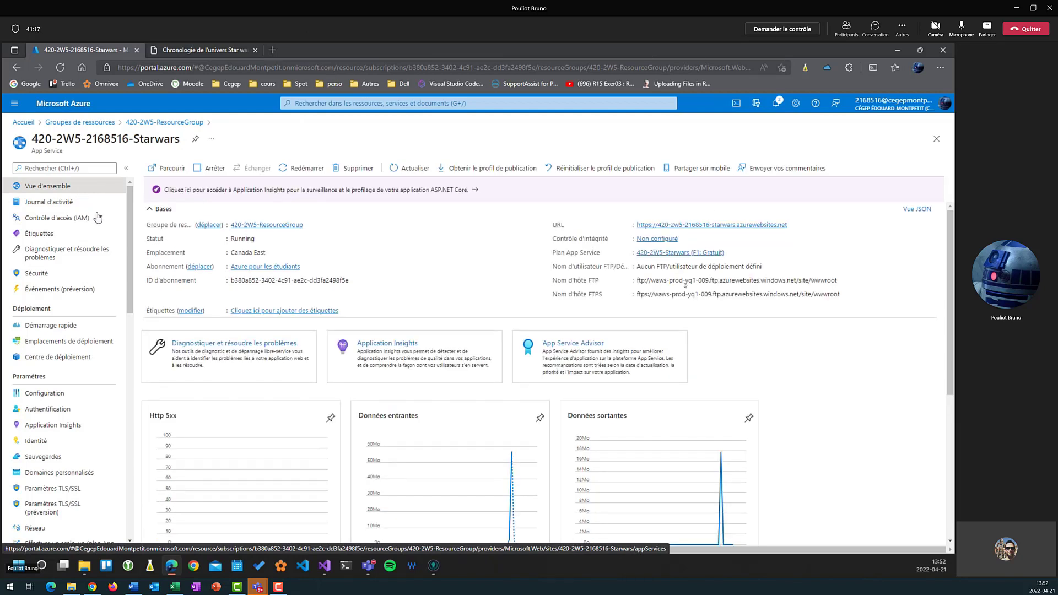
click(71, 218)
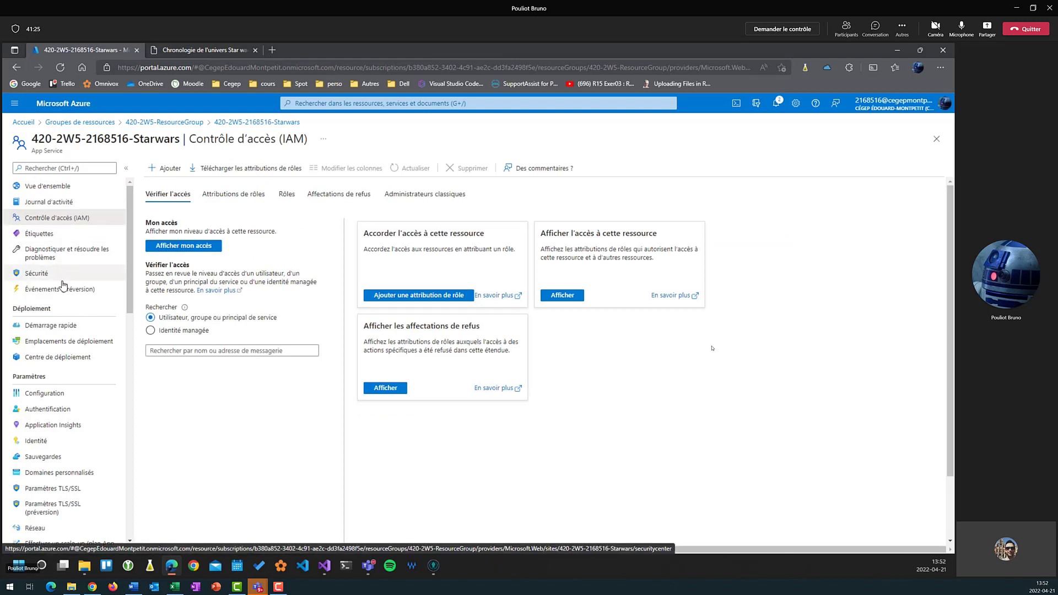
scroll(74, 325, down, 3)
scroll(75, 329, down, 8)
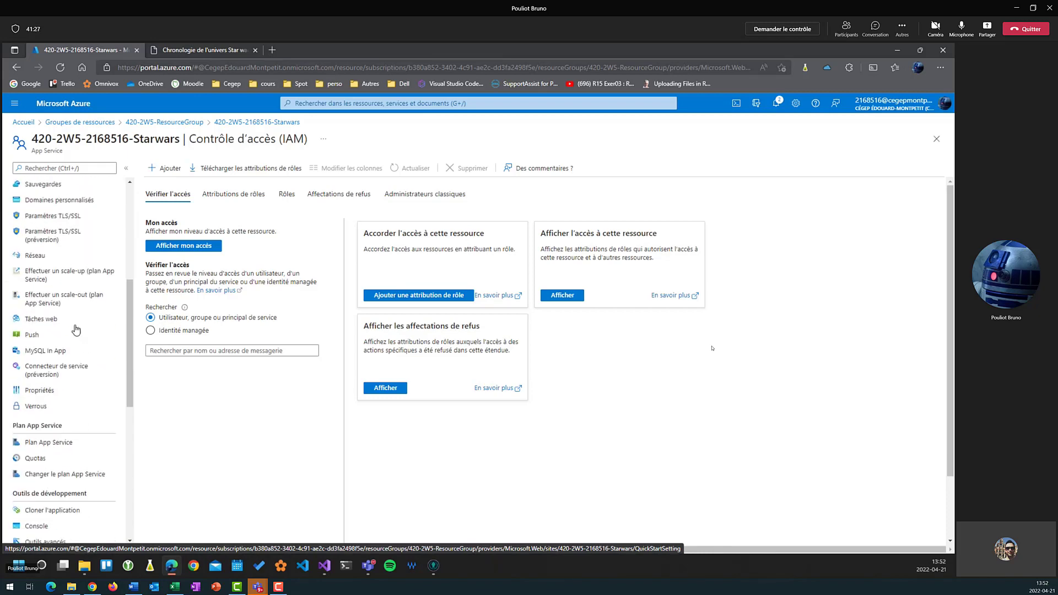
scroll(76, 329, down, 1)
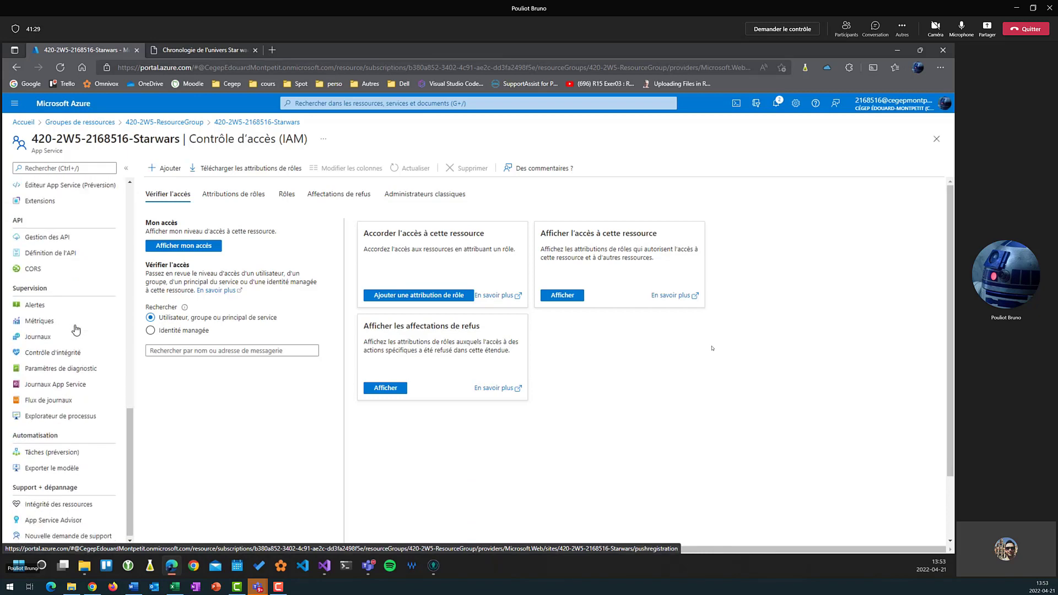
scroll(76, 330, up, 12)
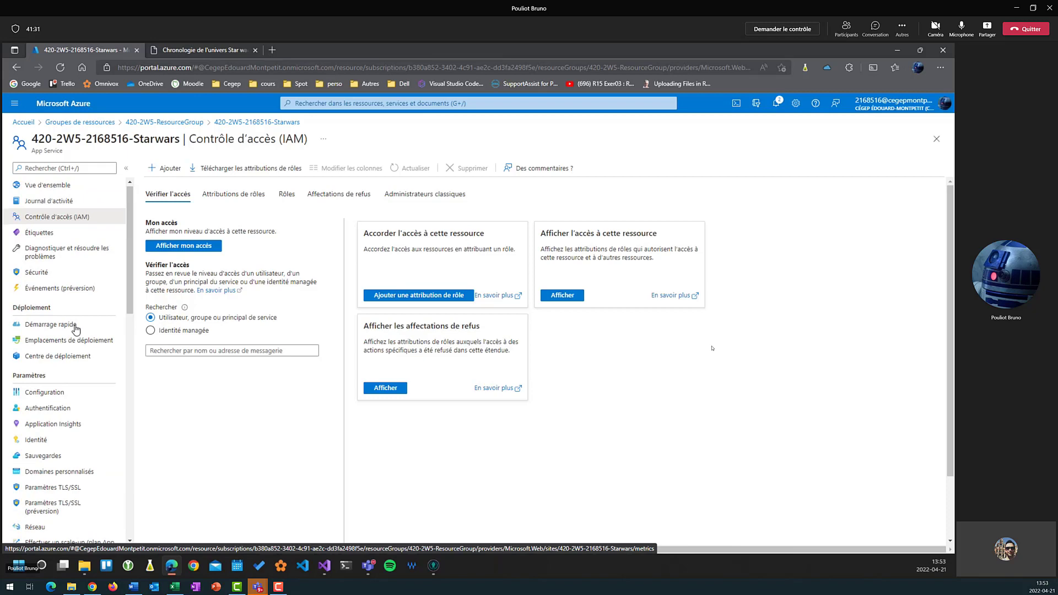
click(55, 186)
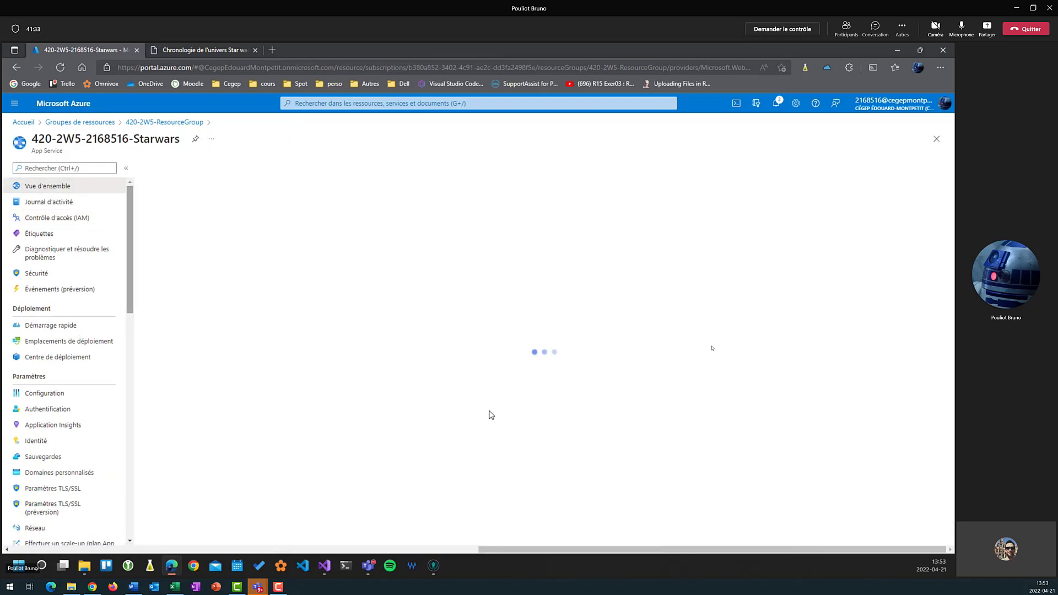